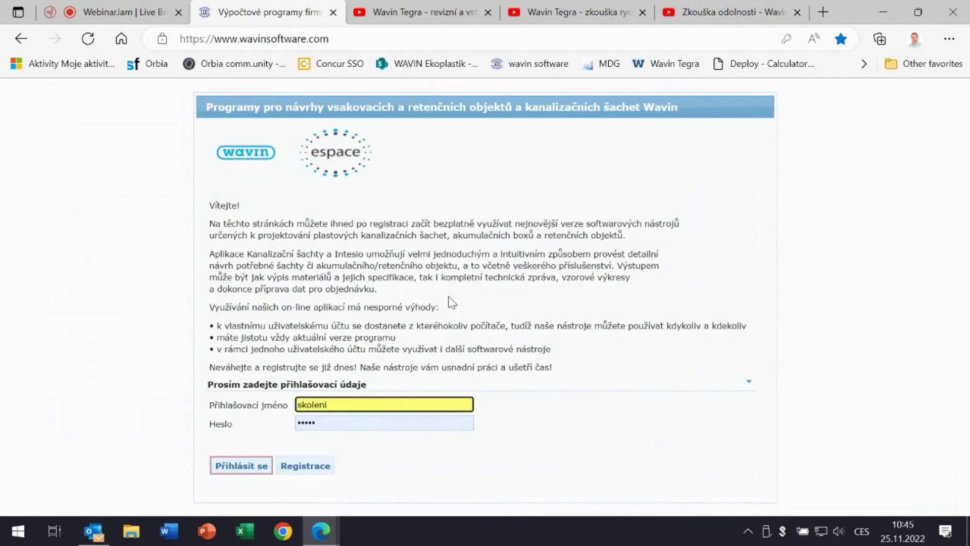
Log in with the prefilled credentials, then create and save a new manhole design project named testování.
click(245, 467)
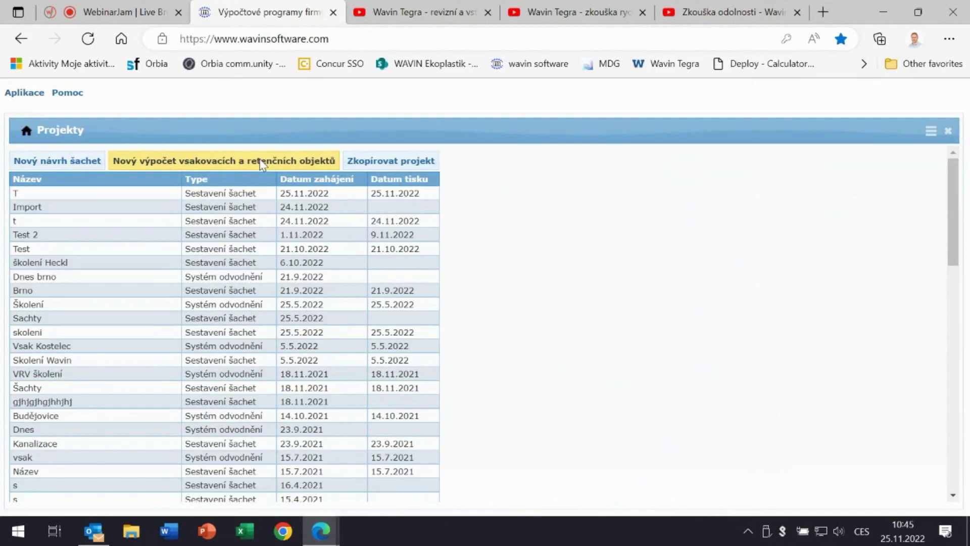
click(78, 161)
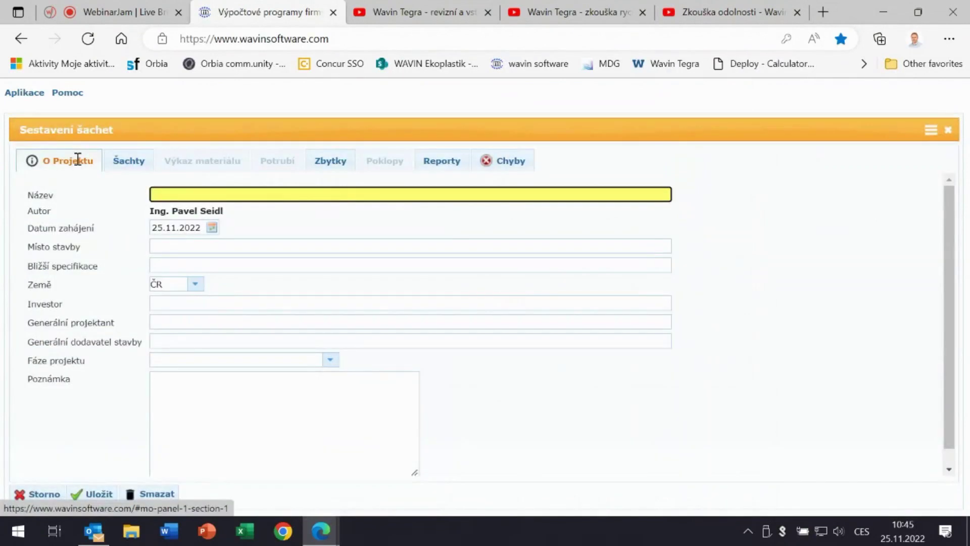
click(275, 194)
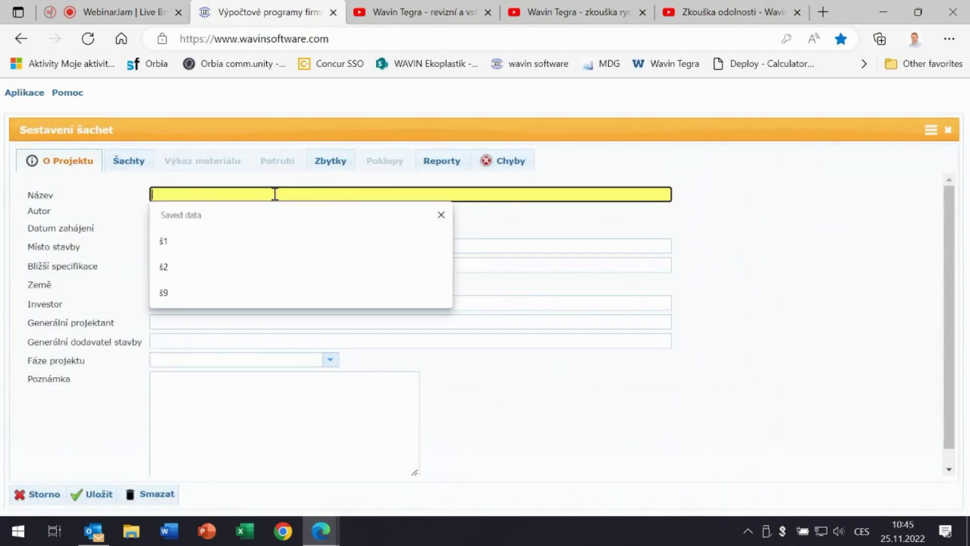
key(Escape)
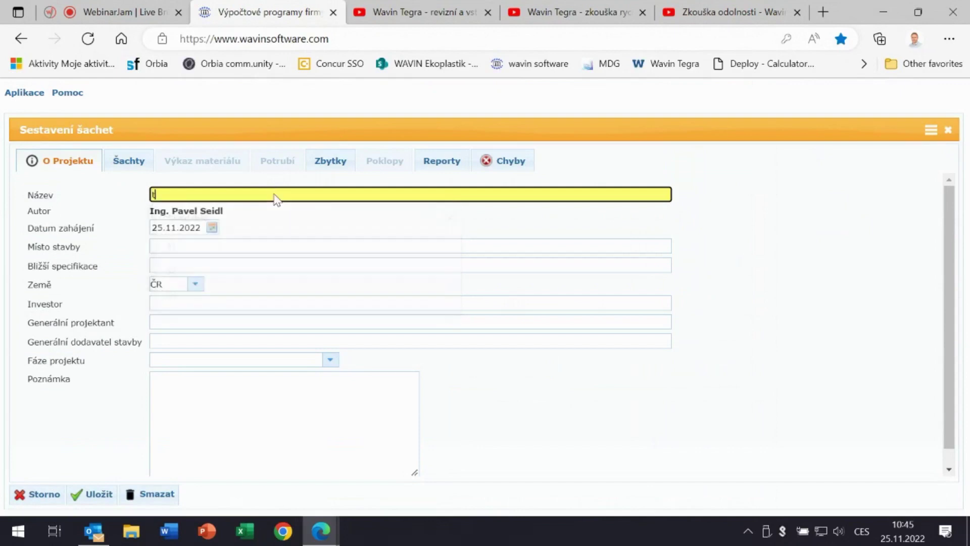
text(testování)
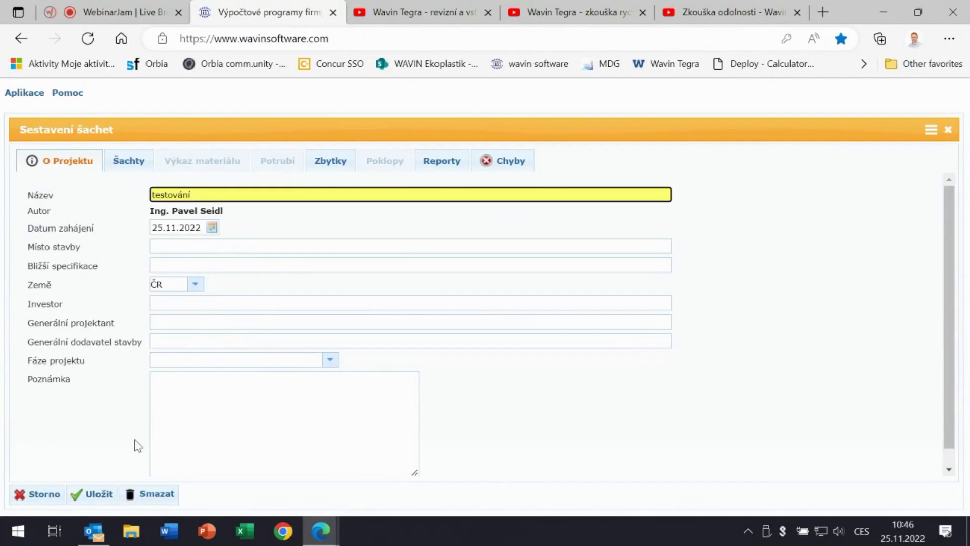
click(95, 494)
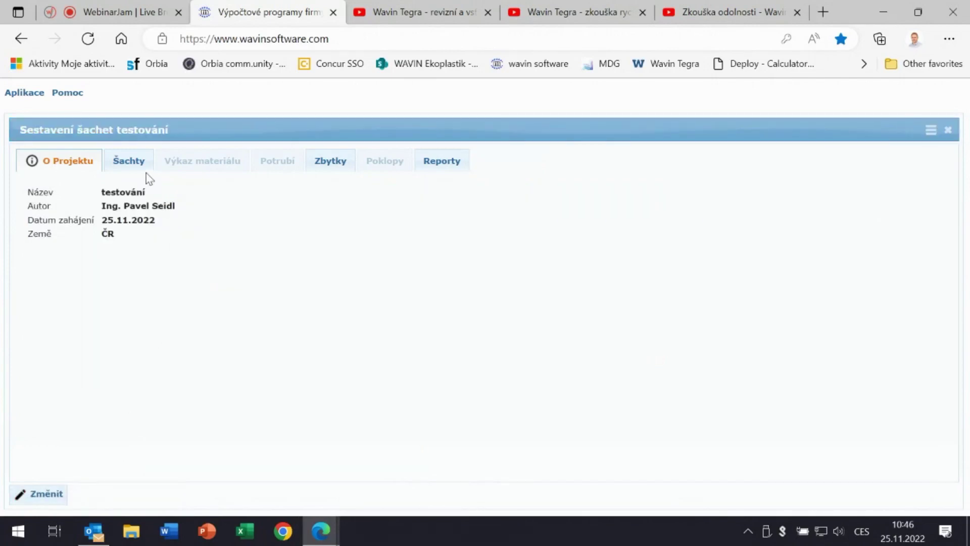
Add a manhole to the testování project and name it š1.
click(133, 165)
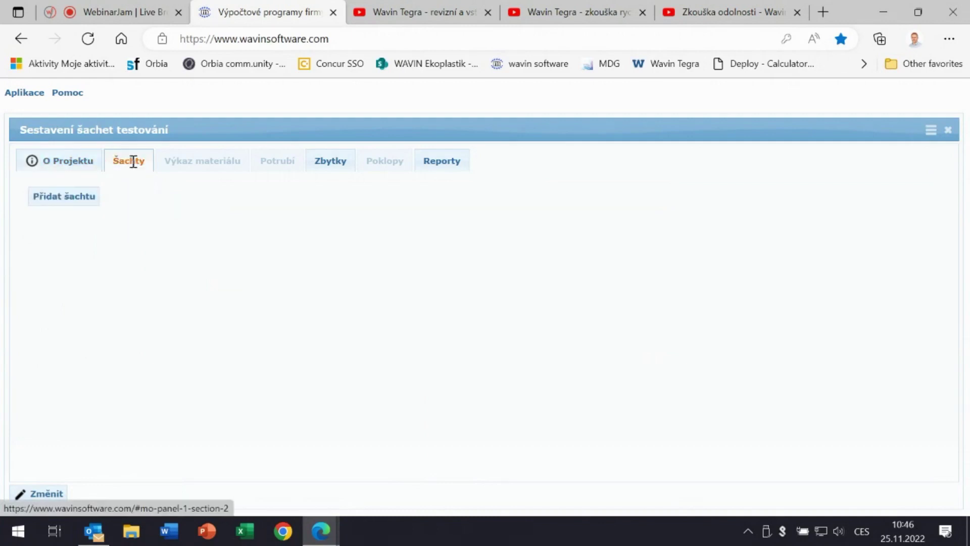
click(77, 197)
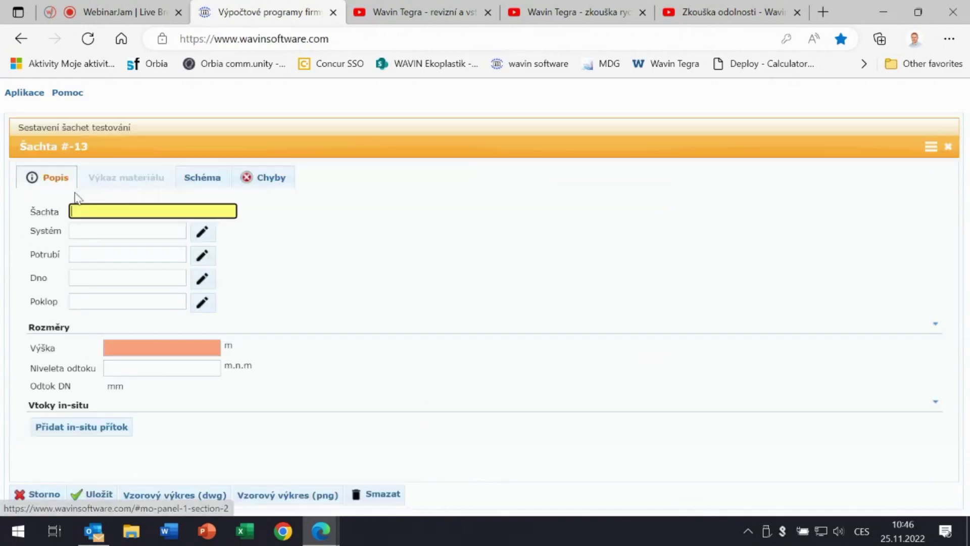
click(145, 210)
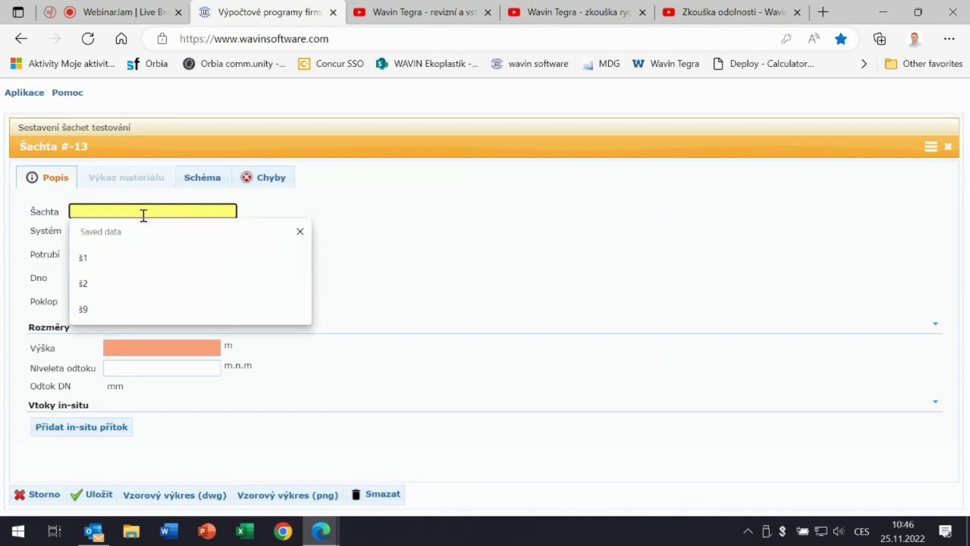
key(Down)
key(Return)
Set manhole š1's system to TEGRA 600 and its pipe to KG 2000 PP with a 200 mm diameter.
click(202, 233)
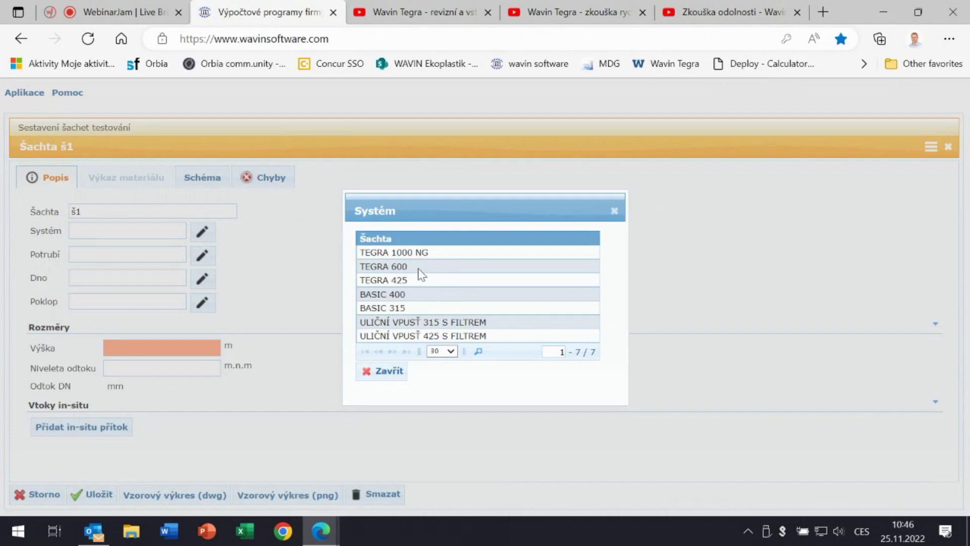
click(397, 266)
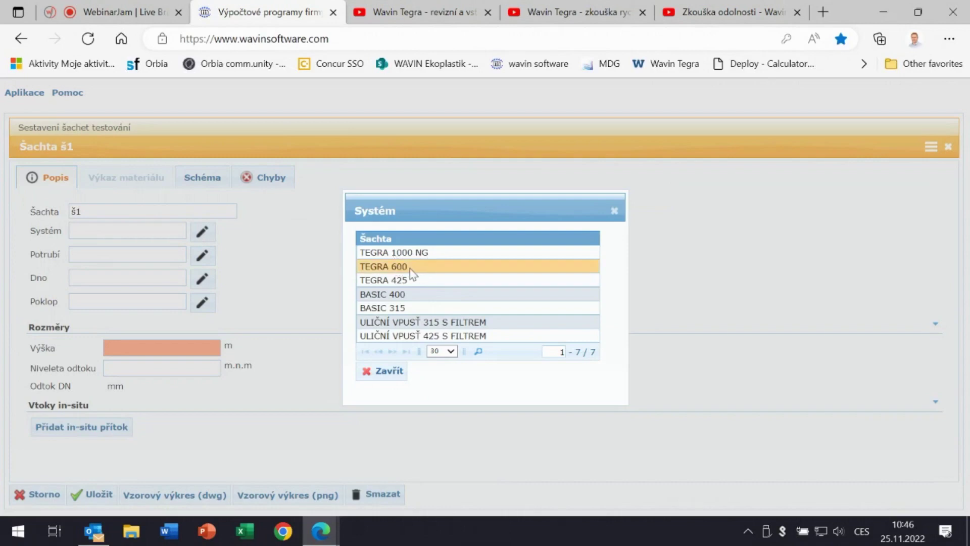
click(411, 268)
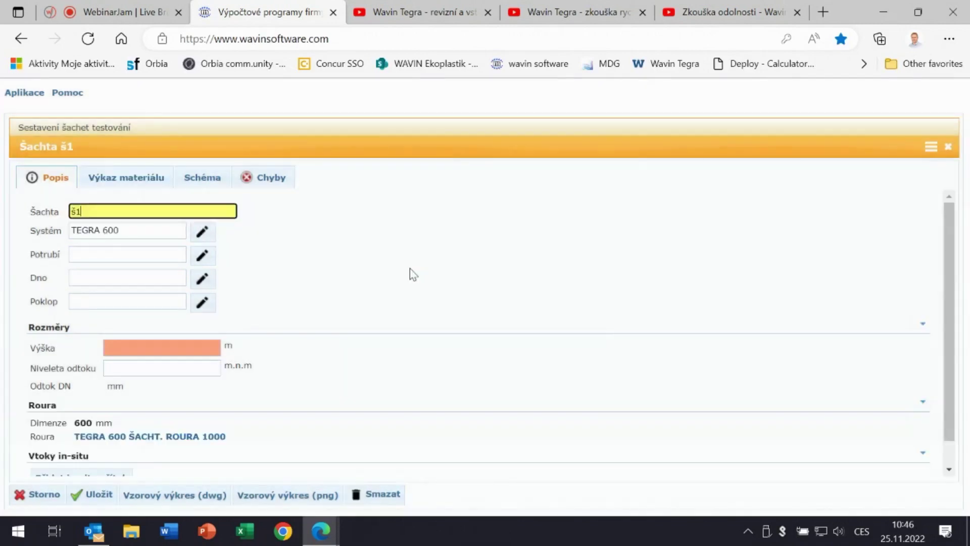
click(200, 262)
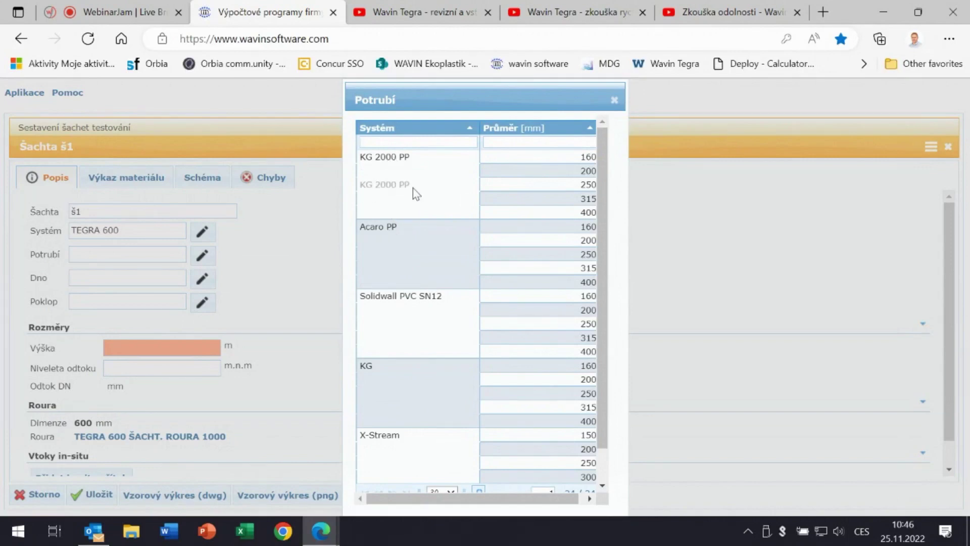
click(557, 173)
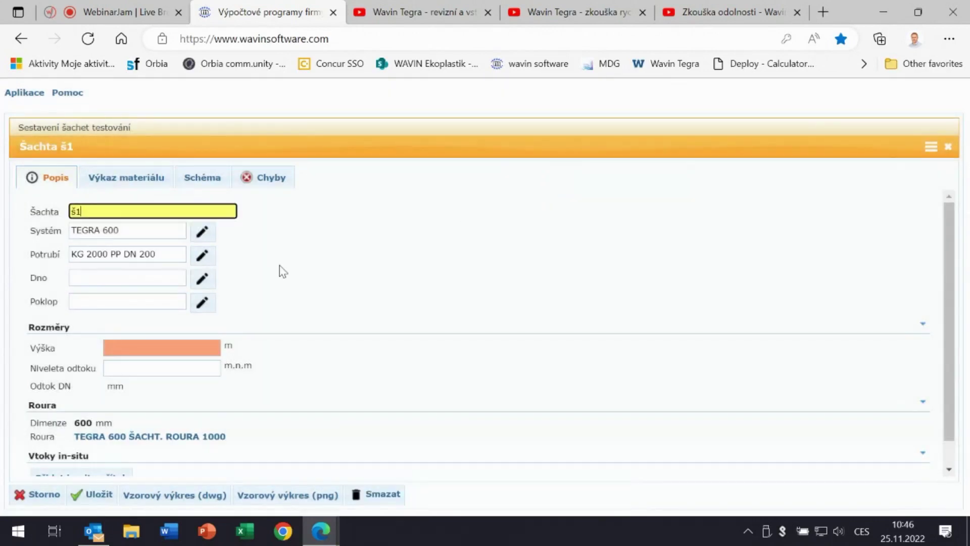
Choose the SBĚRNÉ X base shape and the cover POKLOP LIT. 600/D400 S TELESKOPEM for manhole š1.
click(207, 281)
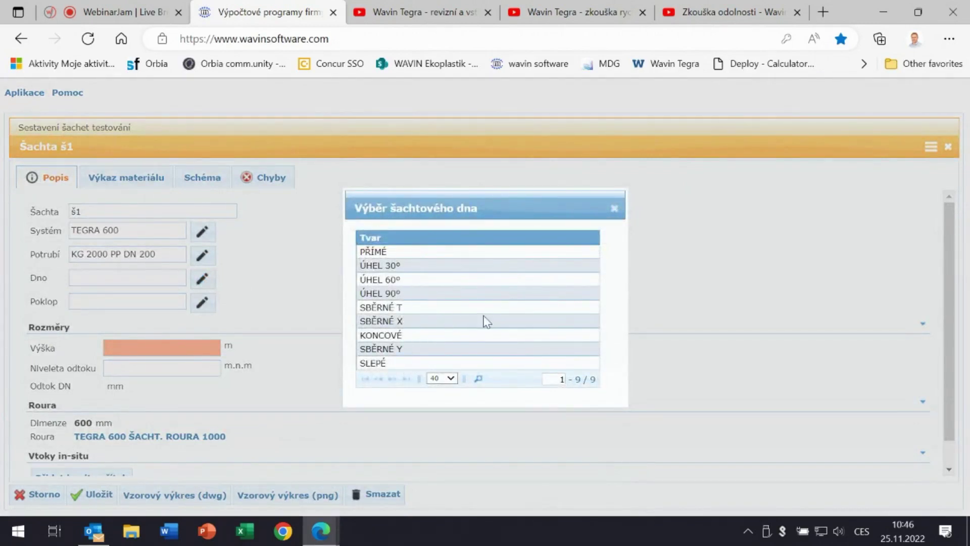
double_click(407, 321)
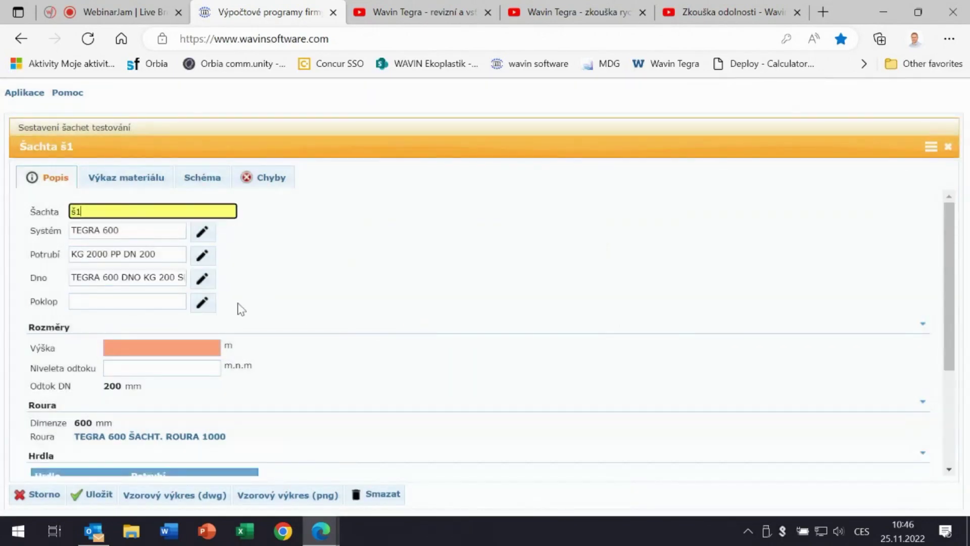
click(202, 305)
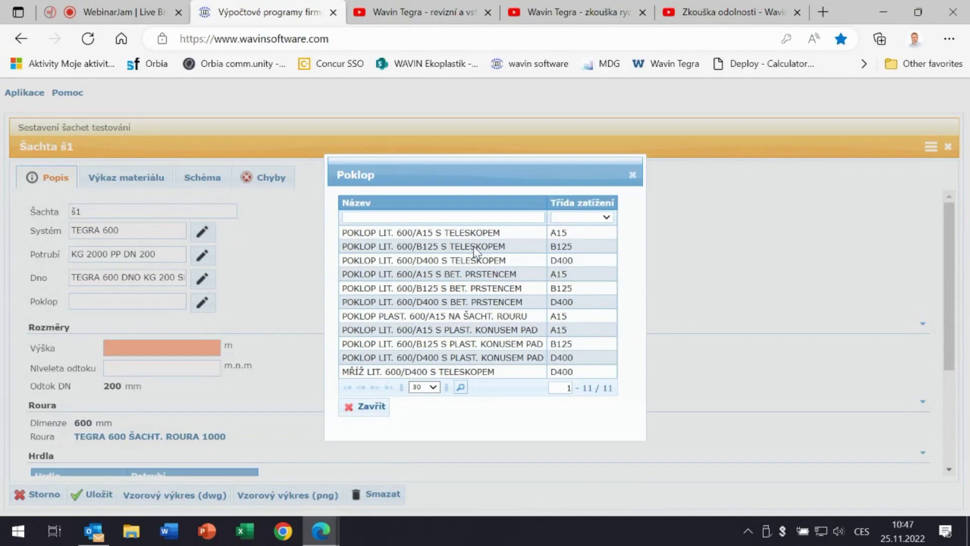
click(438, 263)
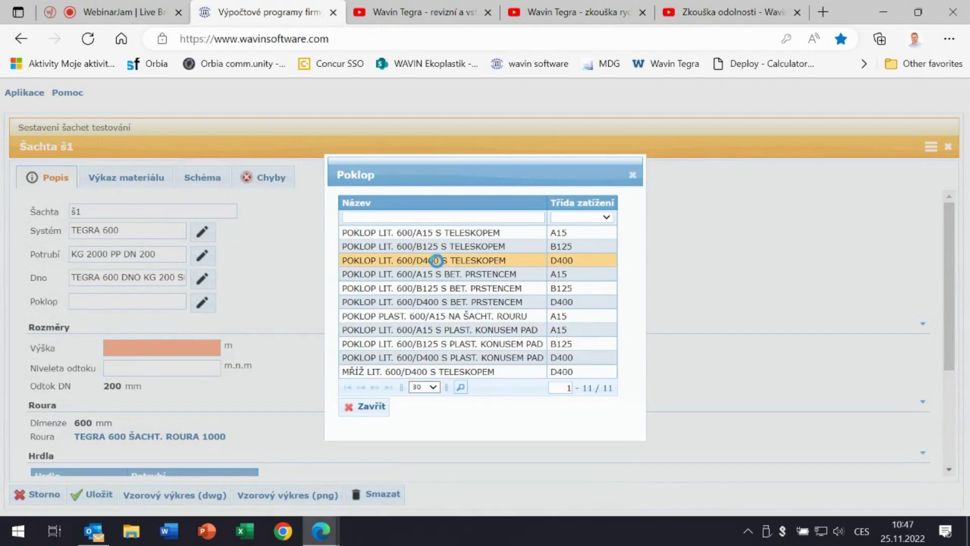
double_click(437, 262)
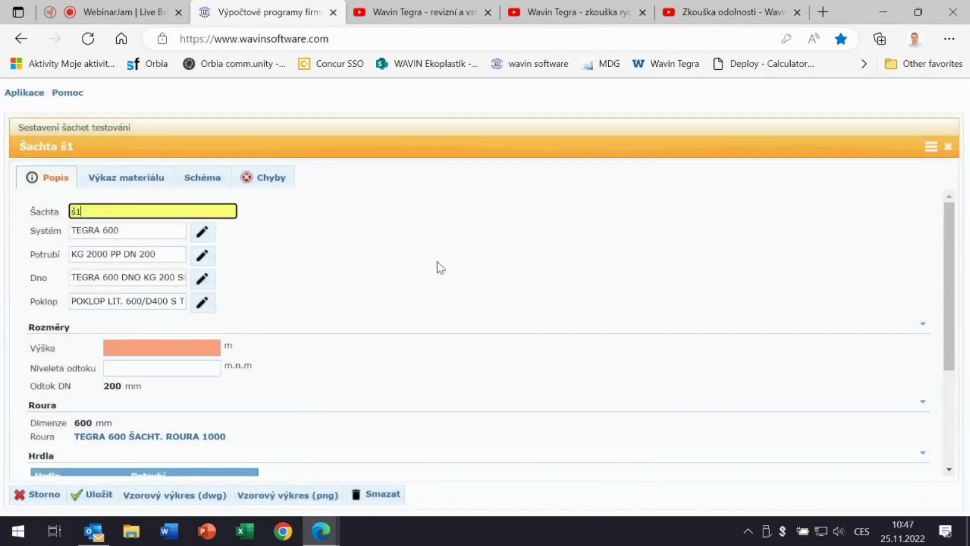
Set the height of manhole š1 to 2 m.
click(192, 349)
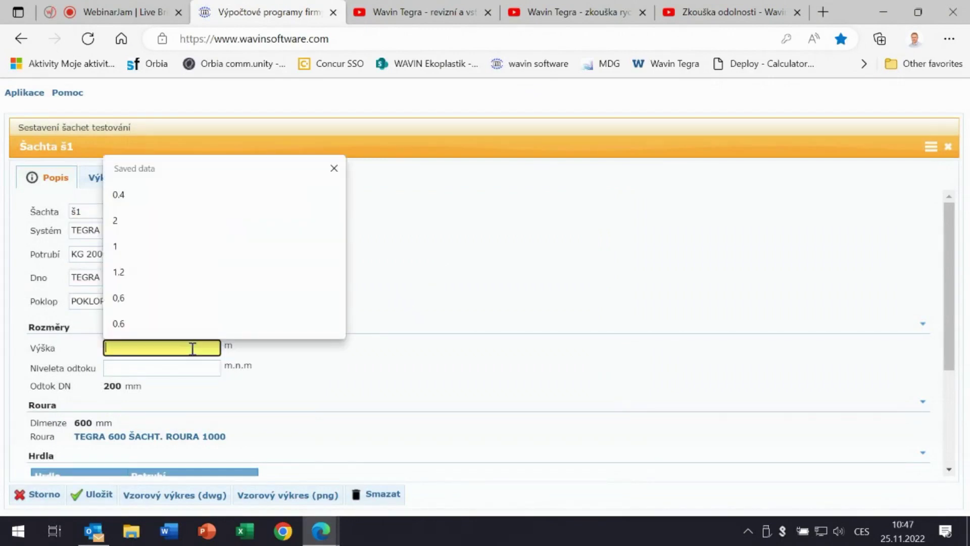
text(2)
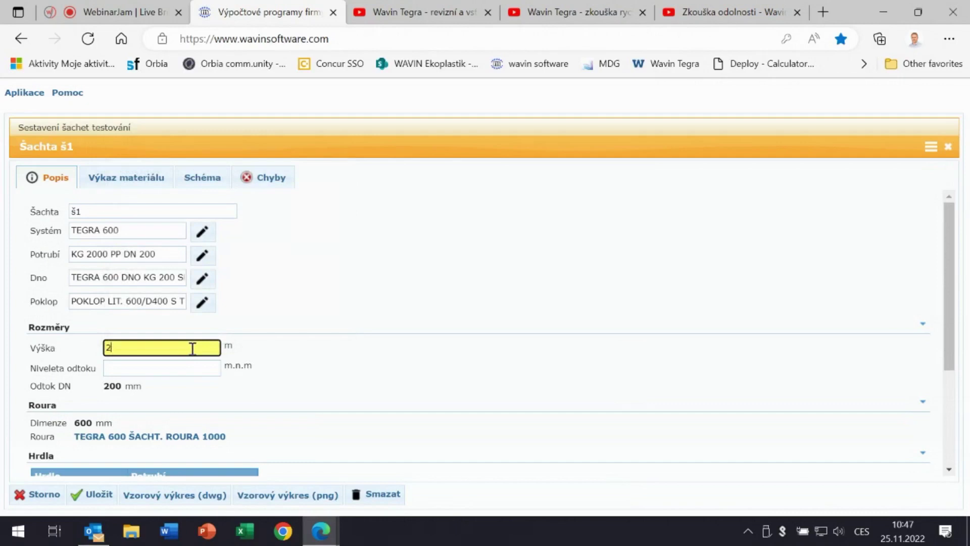
click(325, 302)
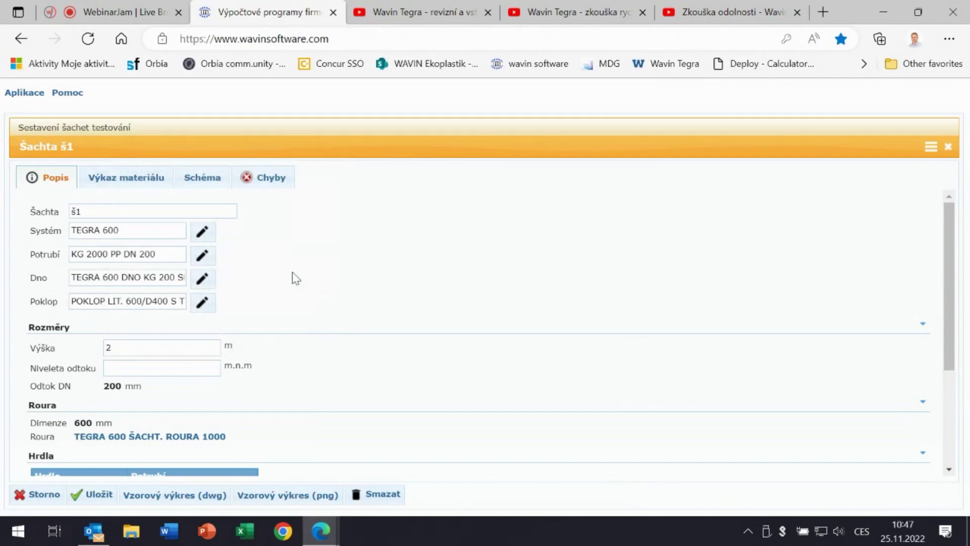
Review the material list of manhole š1 and inspect its assembly schematic up close.
click(131, 182)
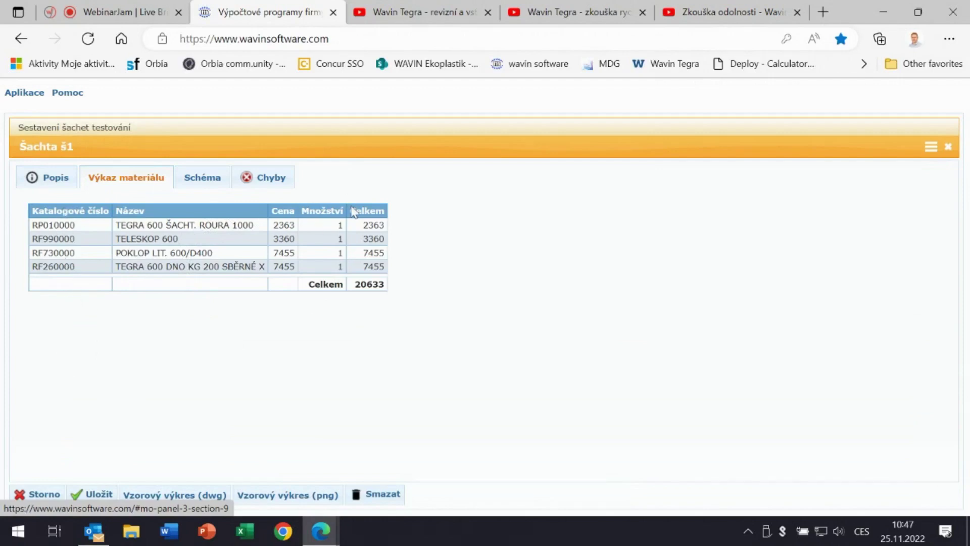
click(194, 185)
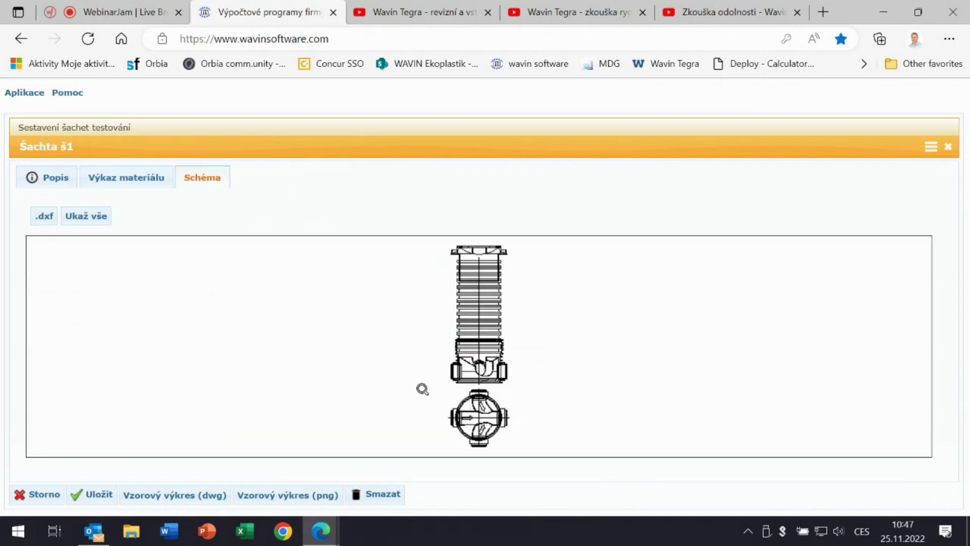
scroll(471, 352, up, 2)
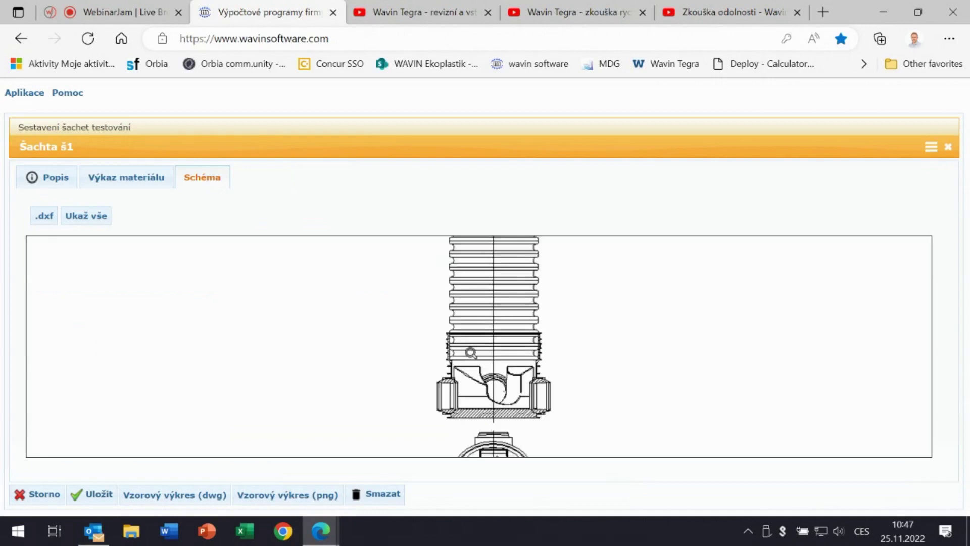
scroll(471, 352, down, 2)
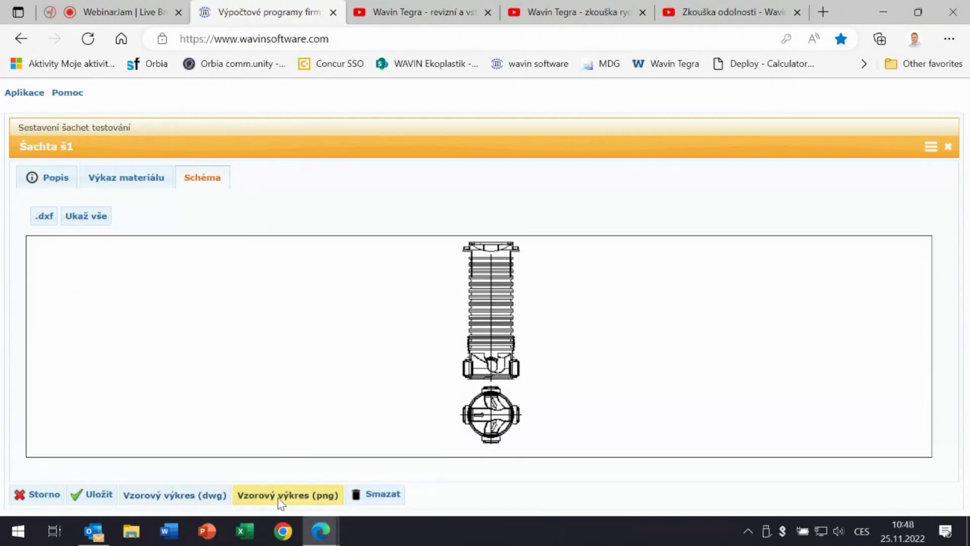
Download the sample drawing of manhole š1 as a PNG, view the file, and close it.
click(311, 496)
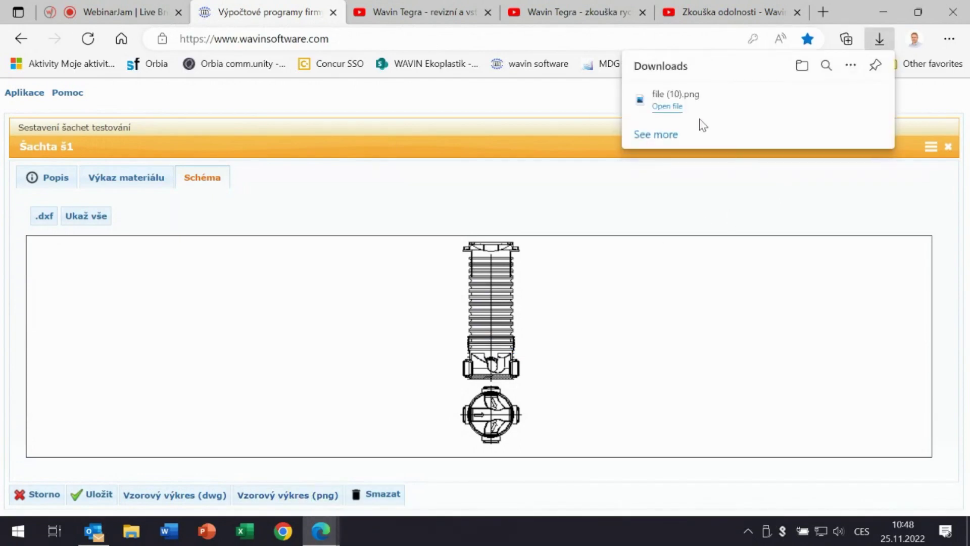
click(675, 105)
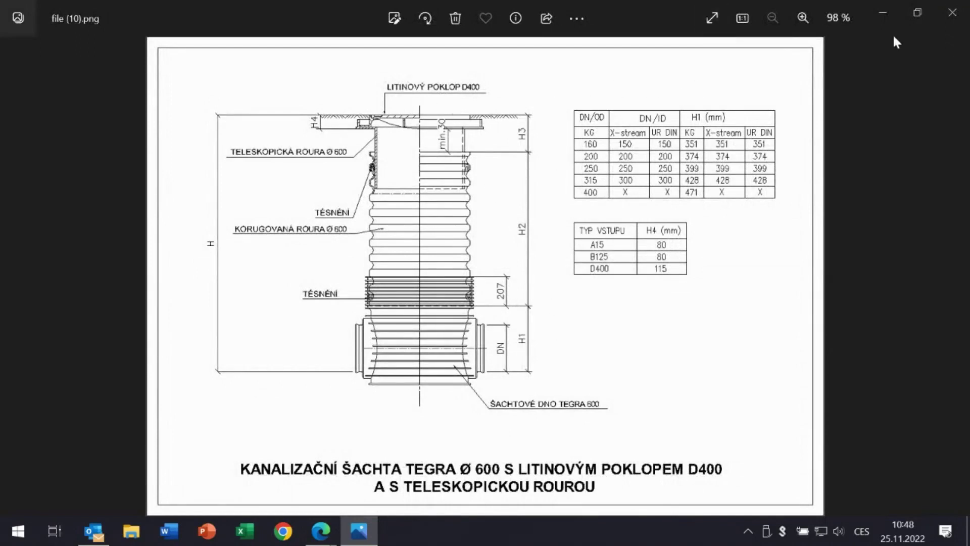
click(952, 15)
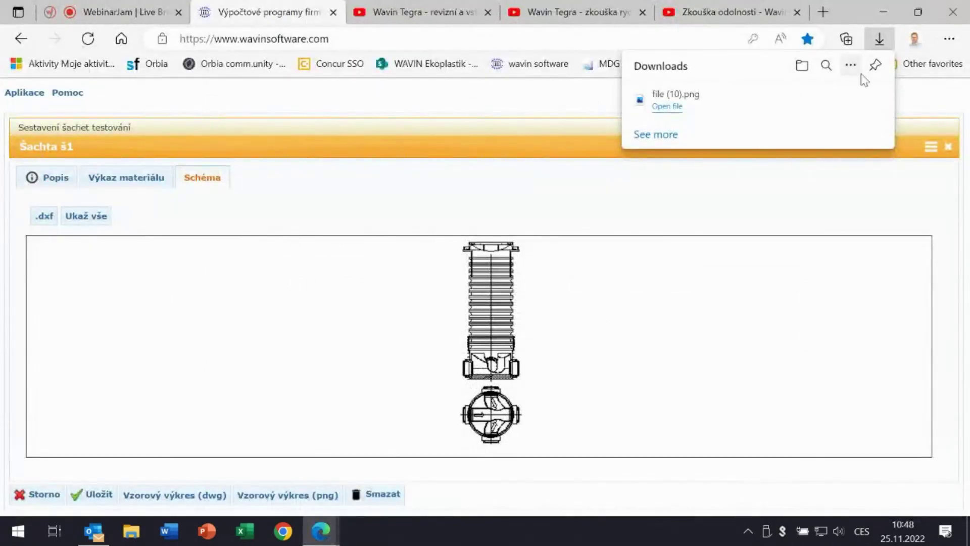
click(880, 45)
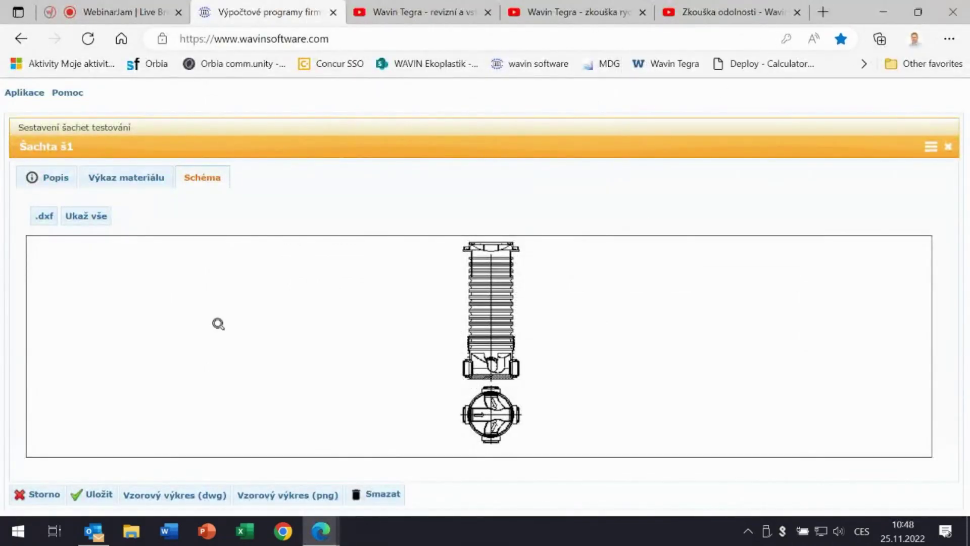
Examine the dimensions, shaft pipe lengths and socket table in the description of manhole š1.
click(56, 180)
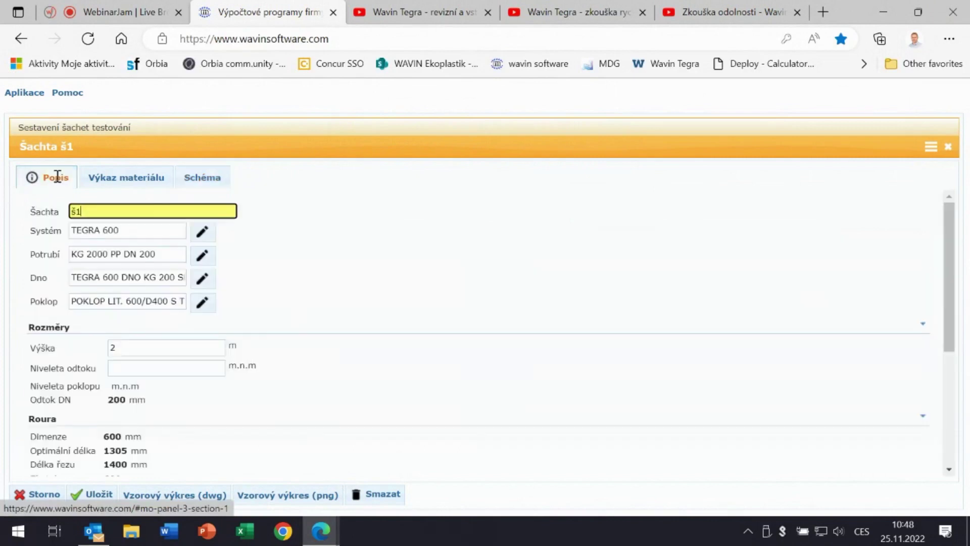
scroll(218, 339, down, 1)
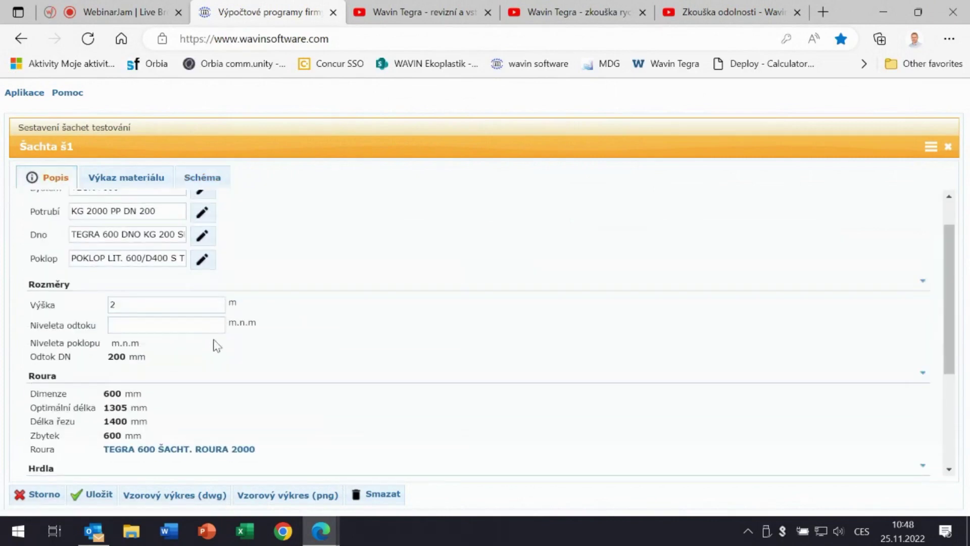
scroll(214, 343, down, 1)
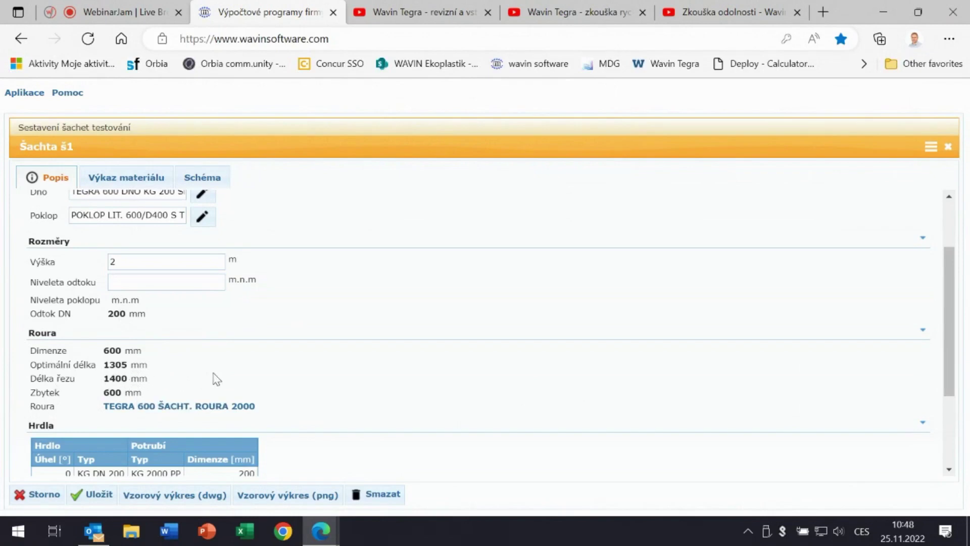
scroll(193, 351, down, 1)
scroll(193, 356, down, 1)
scroll(194, 355, up, 1)
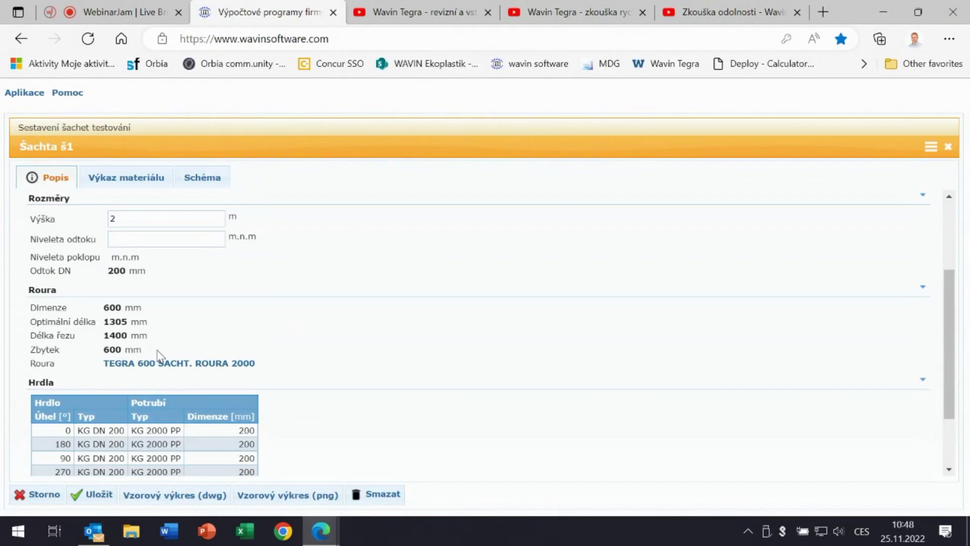
scroll(157, 354, up, 1)
scroll(157, 354, down, 2)
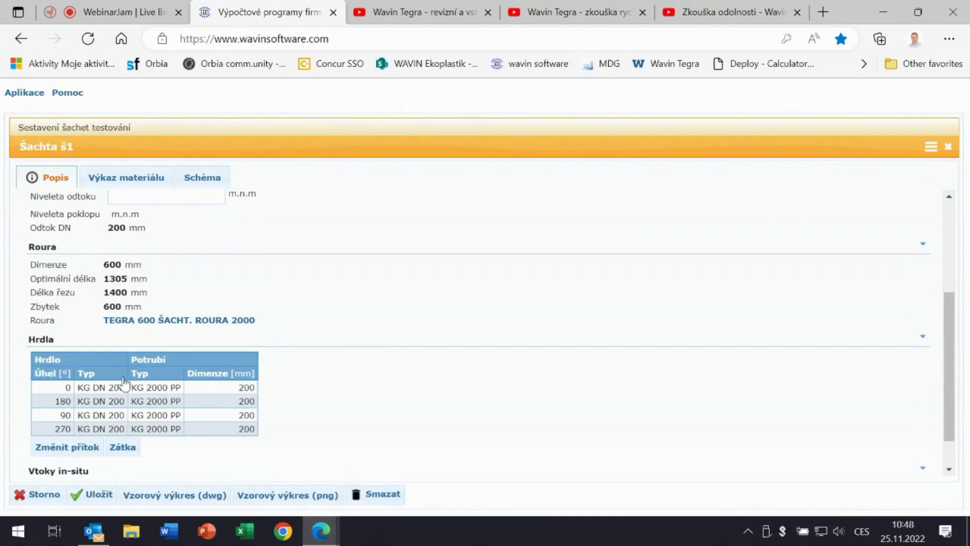
Change the pipe connected to the 90° socket of manhole š1 to KG 2000 PP with a 160 mm diameter.
click(123, 416)
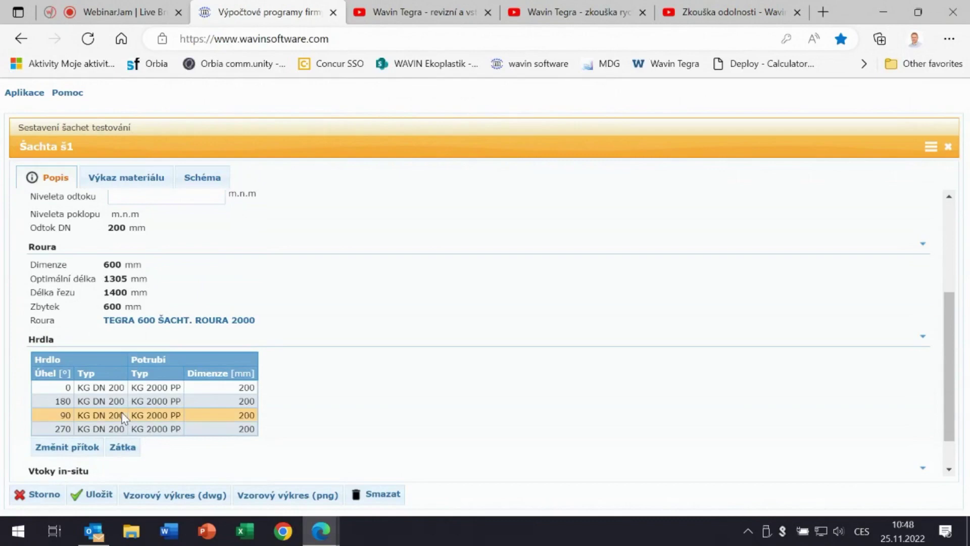
double_click(121, 412)
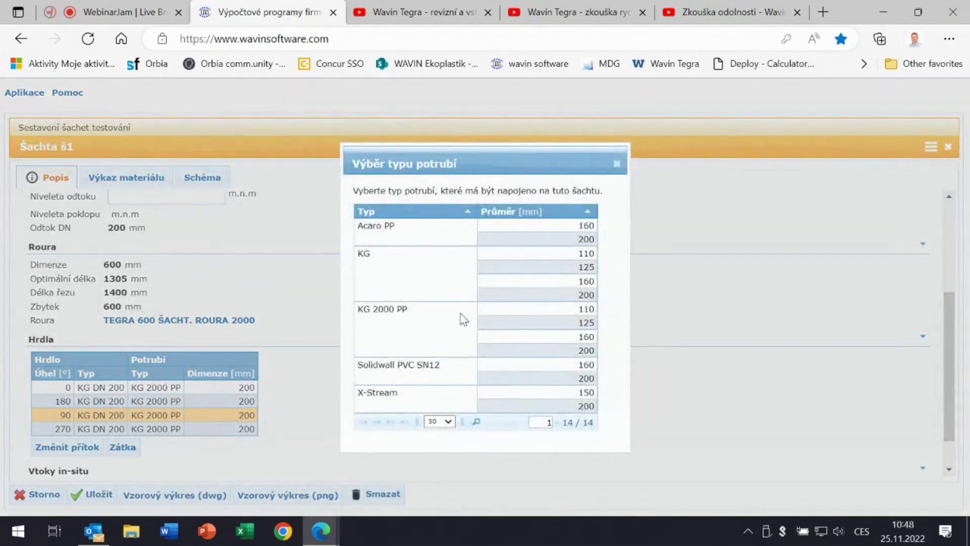
double_click(578, 339)
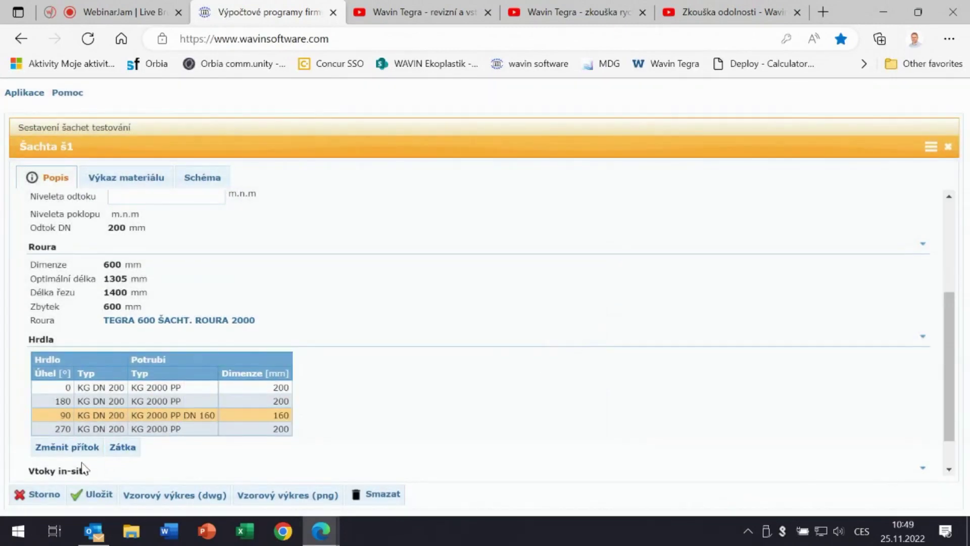
Check the material list of manhole š1 for the changed inlet and save the manhole.
click(154, 175)
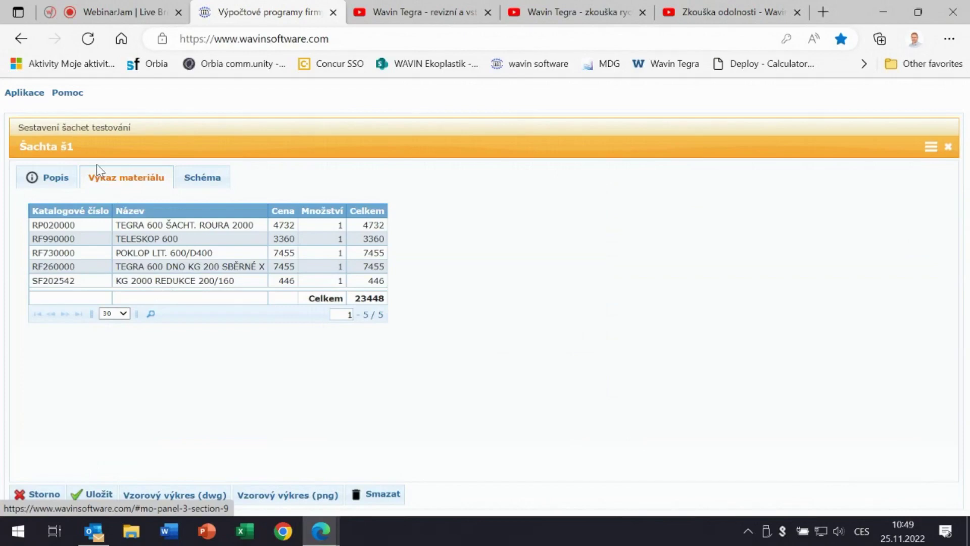
click(51, 181)
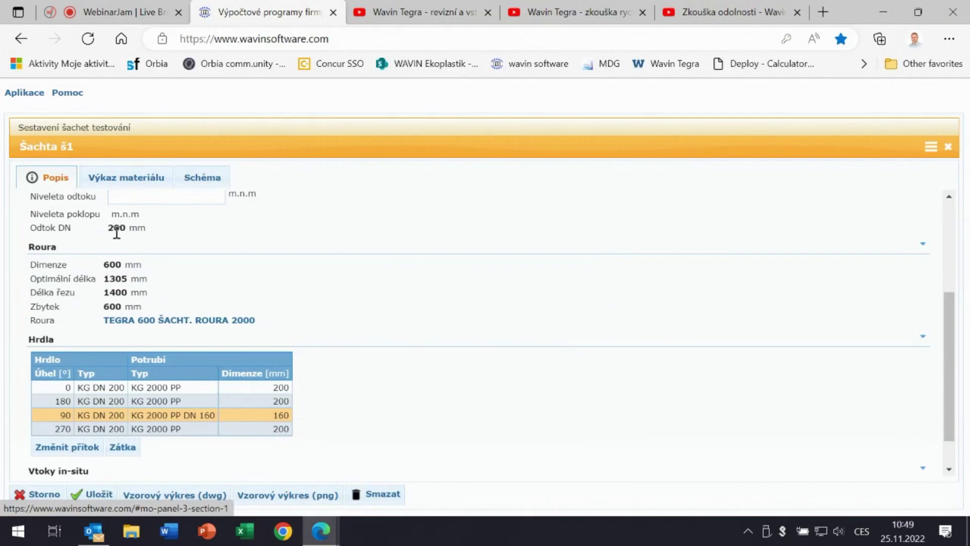
click(99, 495)
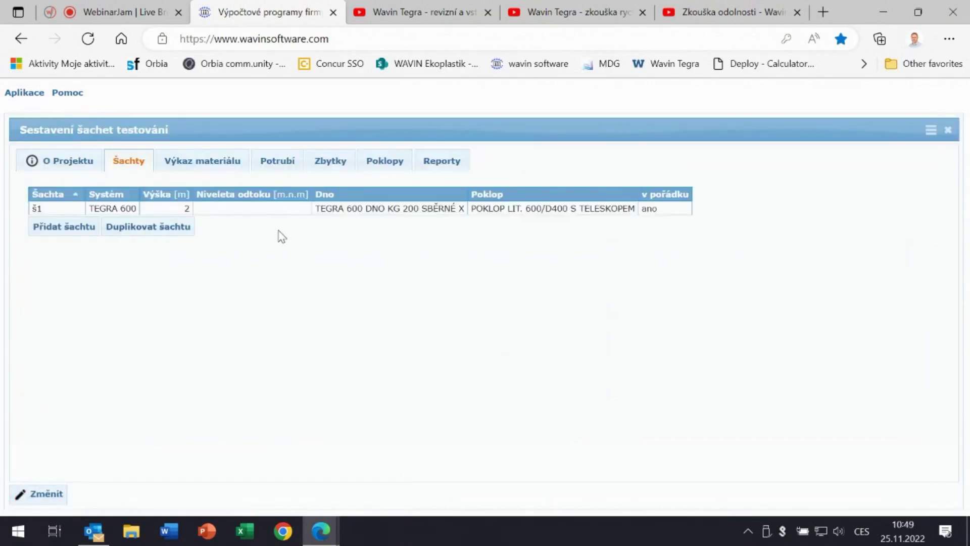
Add a new manhole named š2 to the project and choose the TEGRA 1000 NG system for it.
click(68, 226)
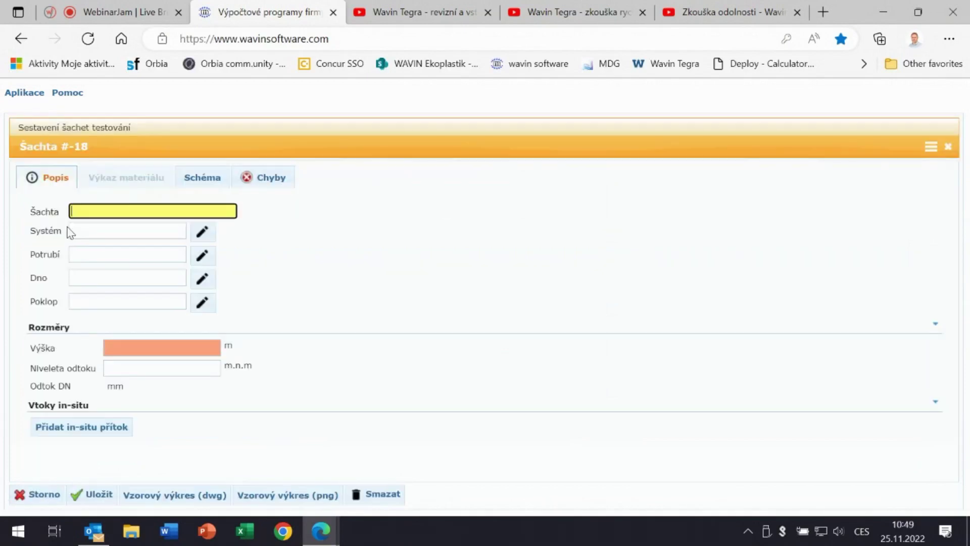
click(144, 211)
text(š2)
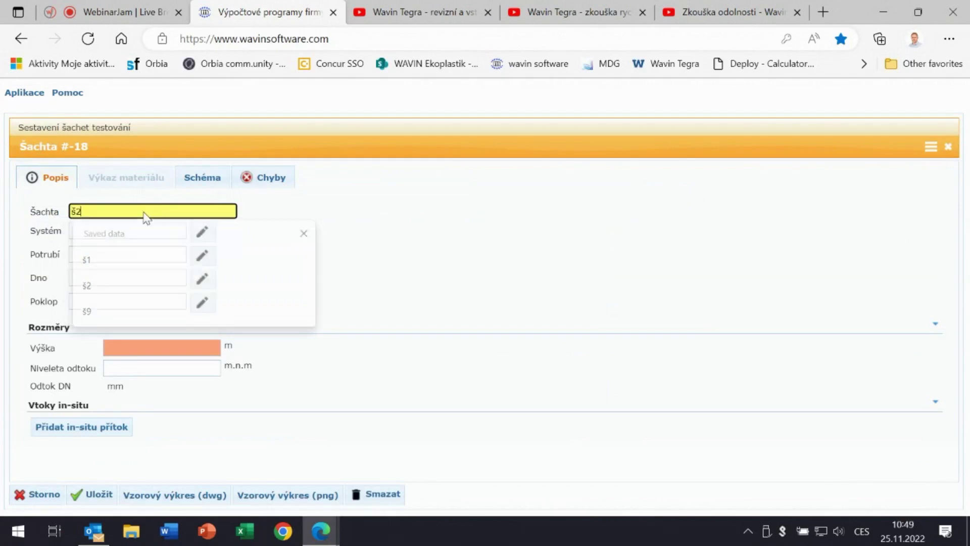
click(204, 233)
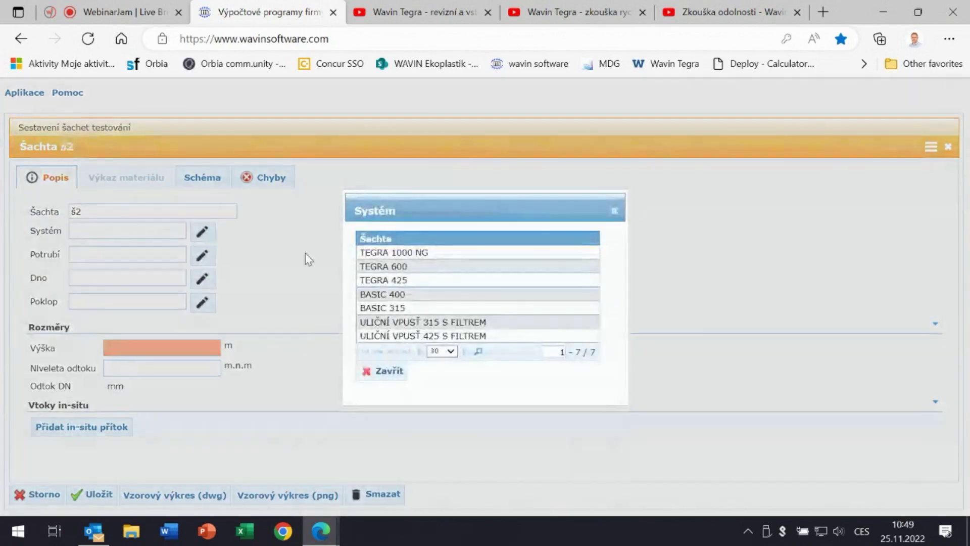
click(424, 251)
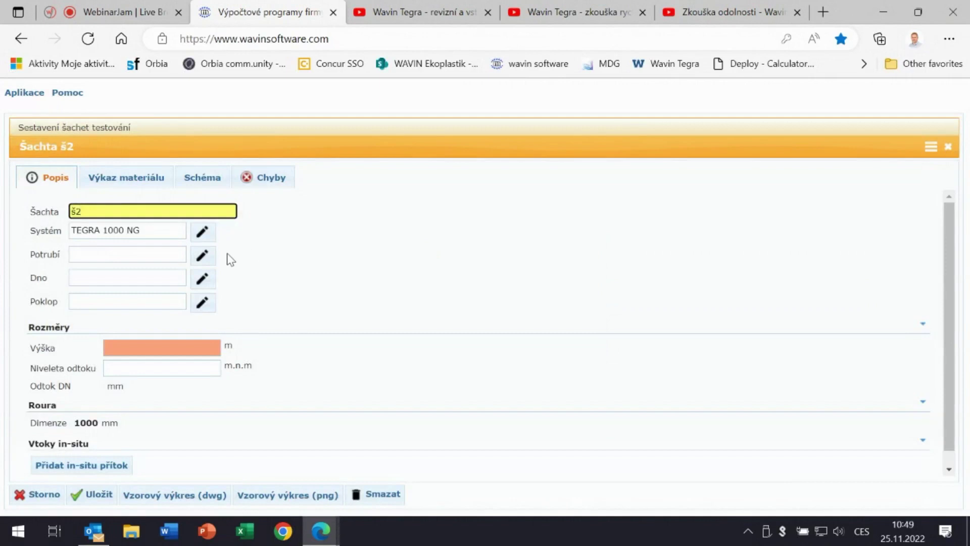
Choose KG 2000 PP pipe with a 200 mm diameter and the ÚHEL 30° base shape for manhole š2.
click(202, 255)
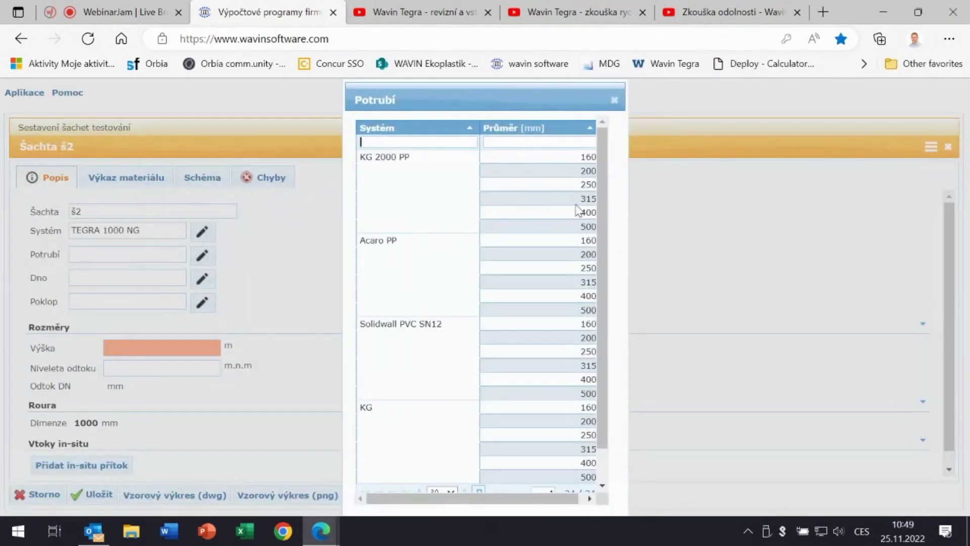
click(585, 171)
click(202, 279)
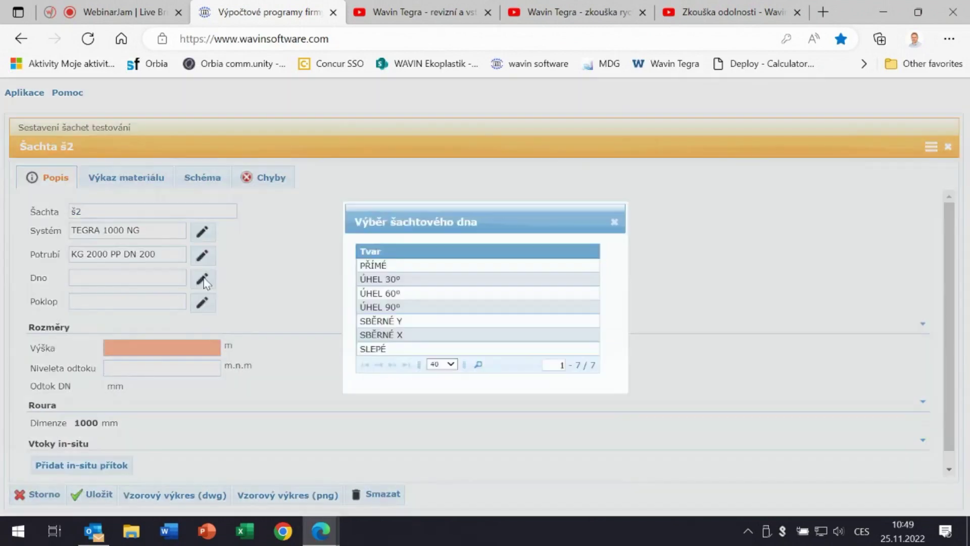
click(409, 281)
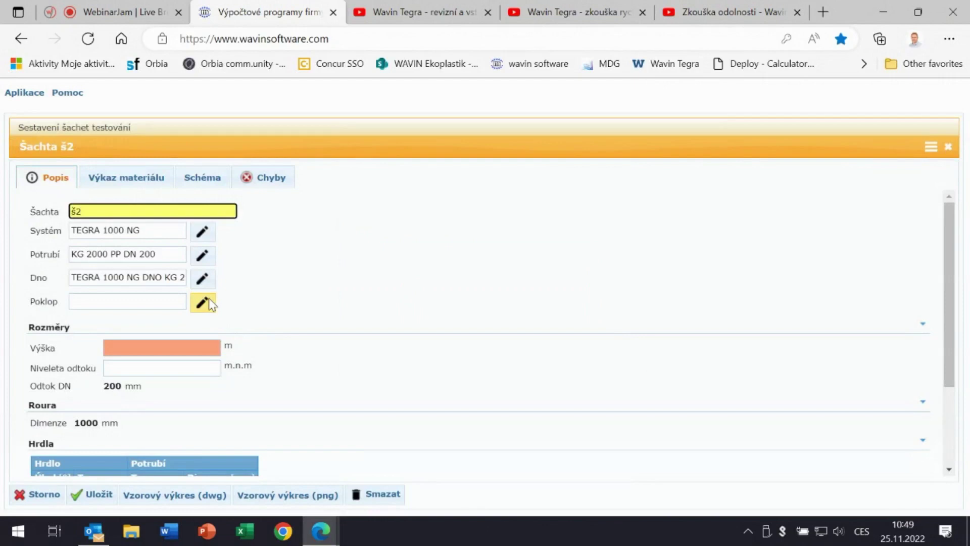
Choose the cover POKLOP LIT. 600/D400 S BET. PRSTENCEM for manhole š2 and set its height to 3 m.
click(208, 301)
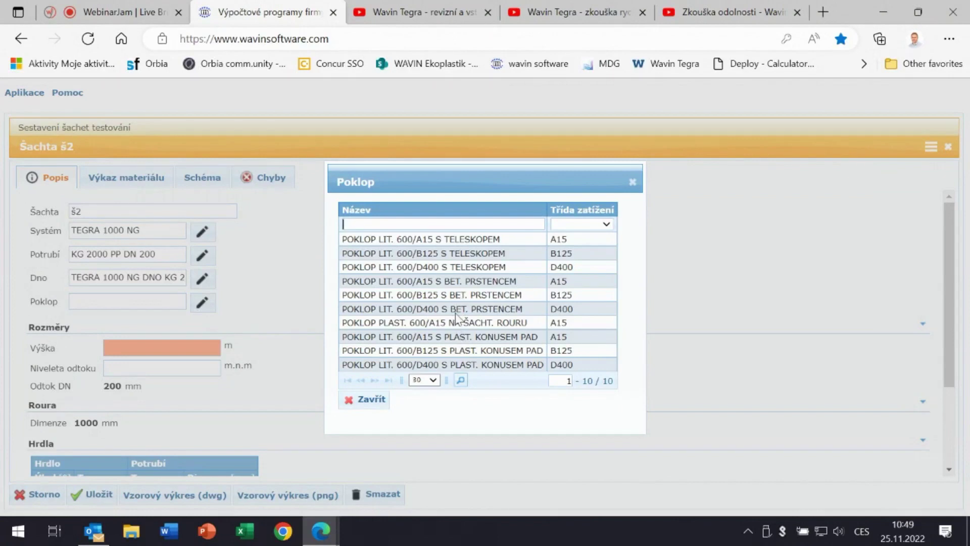
double_click(455, 310)
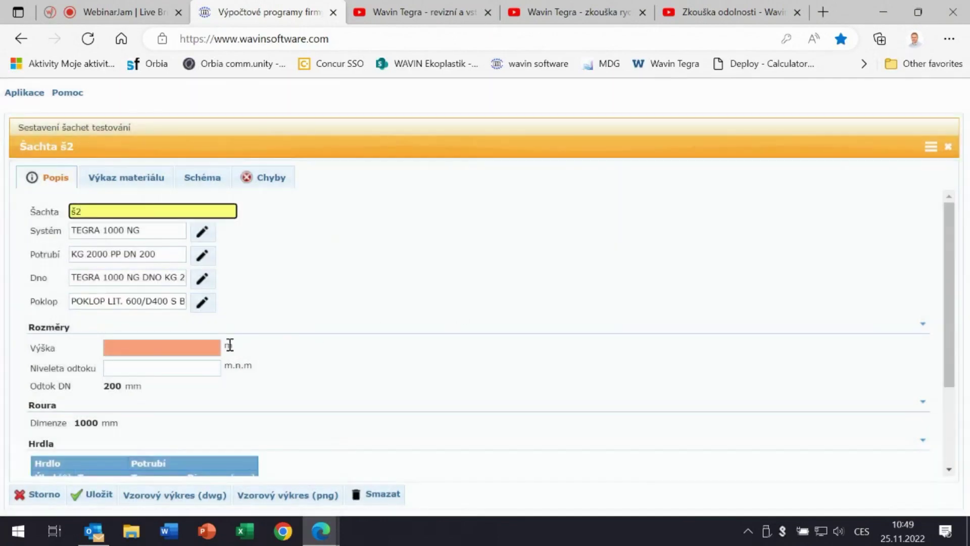
click(207, 348)
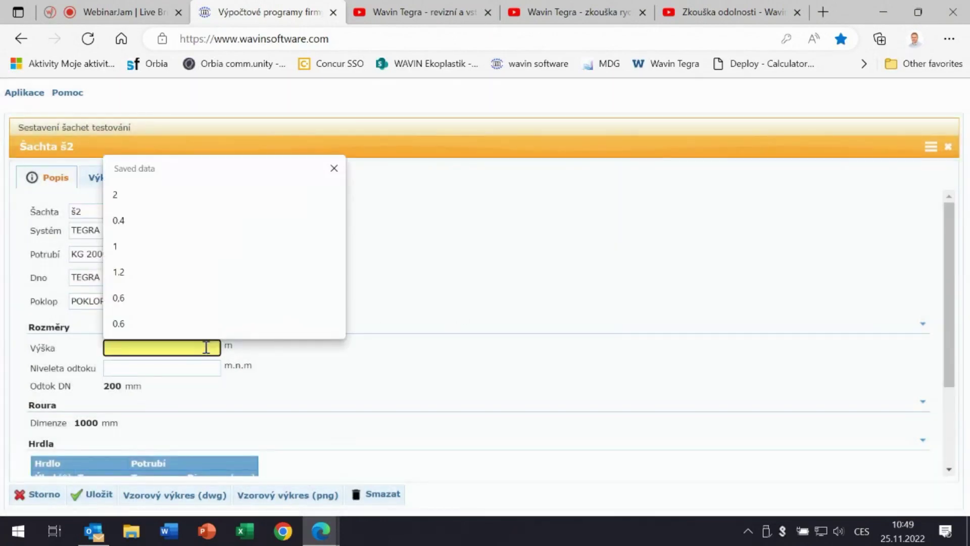
text(3)
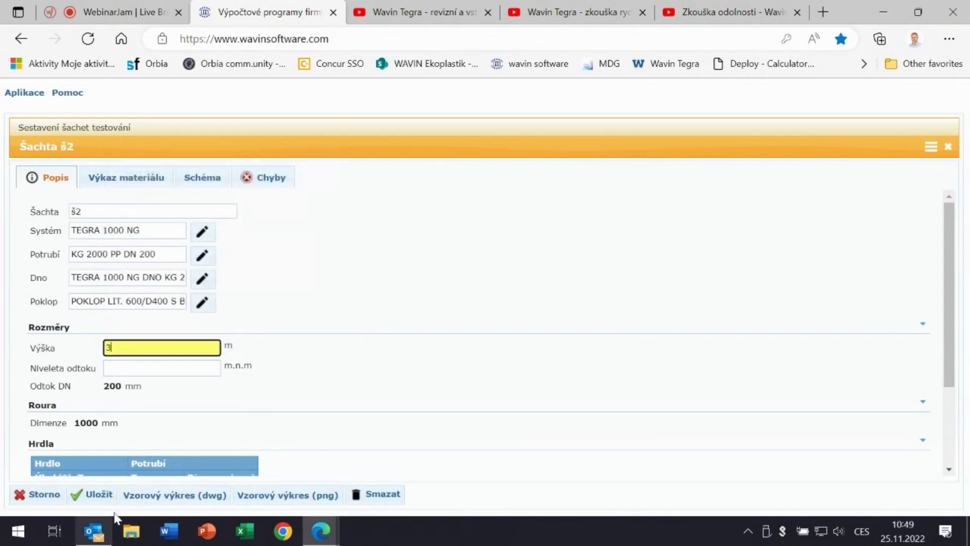
Review the schematic and material list of manhole š2, and save the manhole.
click(213, 173)
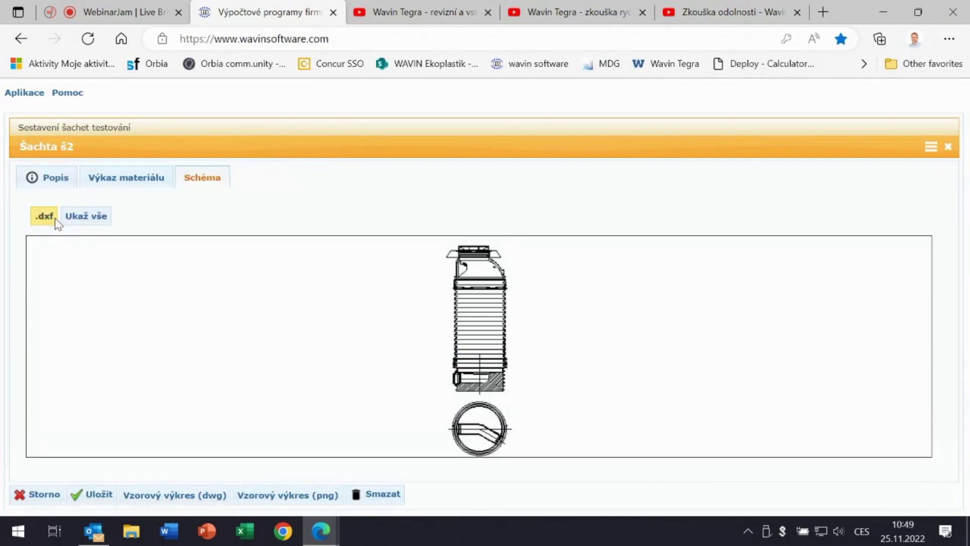
click(137, 182)
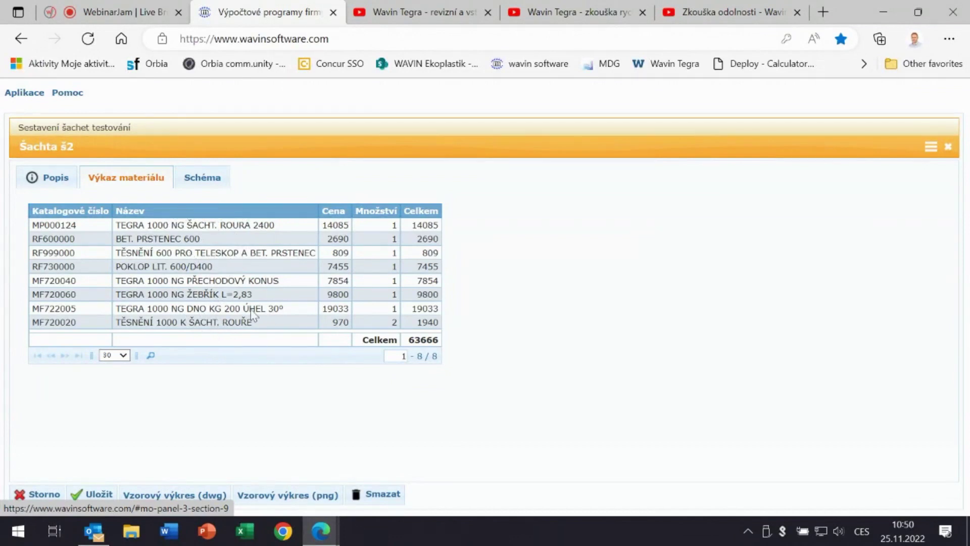
click(52, 181)
click(96, 494)
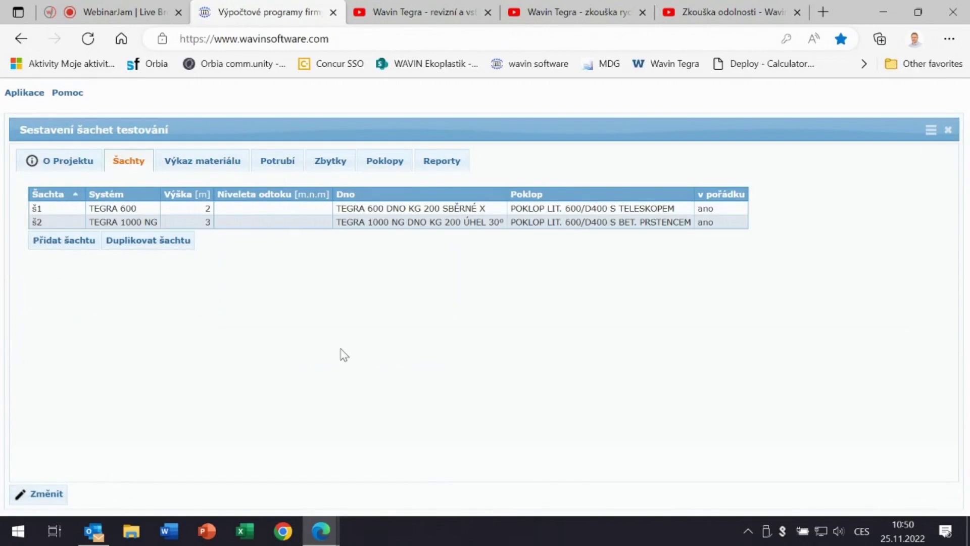
Duplicate manhole š2 three times with the name prefix š, numbering the copies š3 to š5.
click(137, 225)
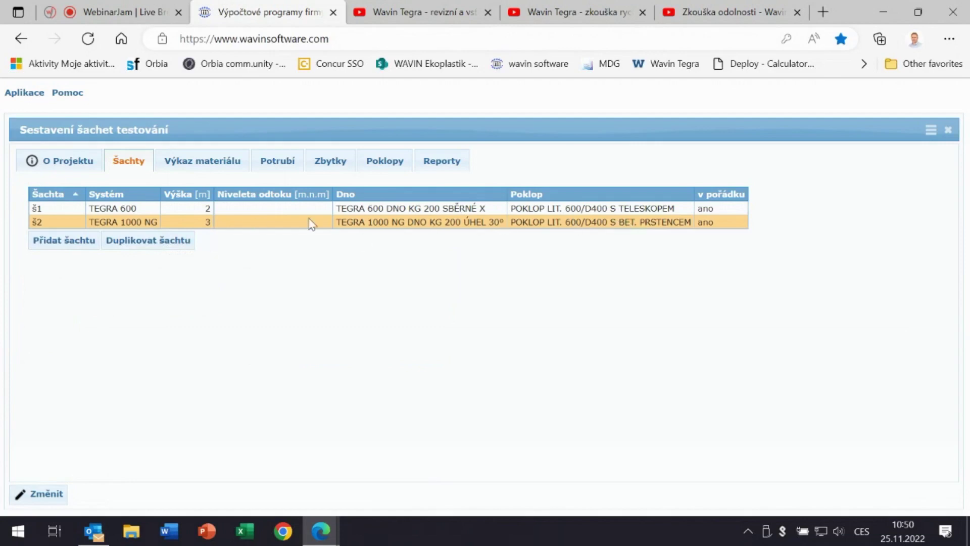
click(178, 241)
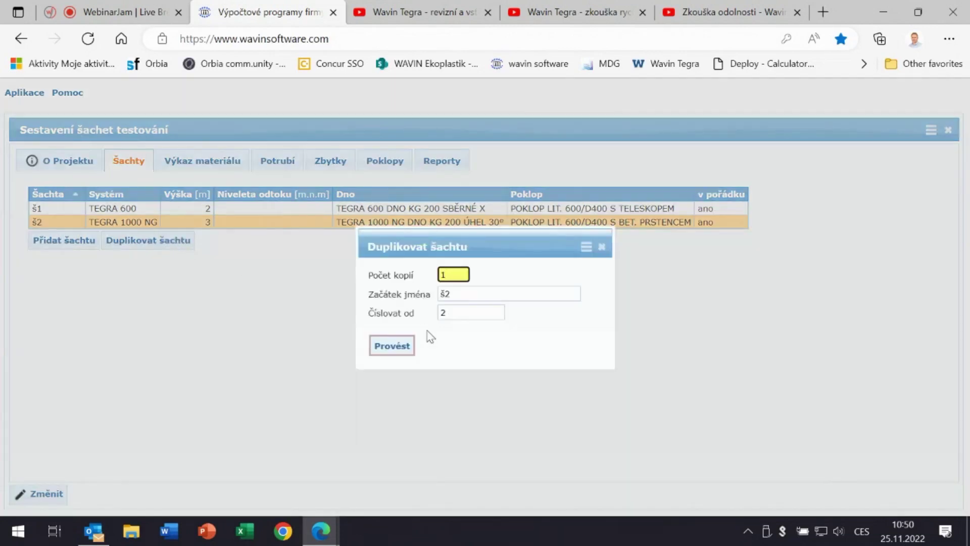
drag(455, 275, 360, 273)
click(491, 294)
key(BackSpace)
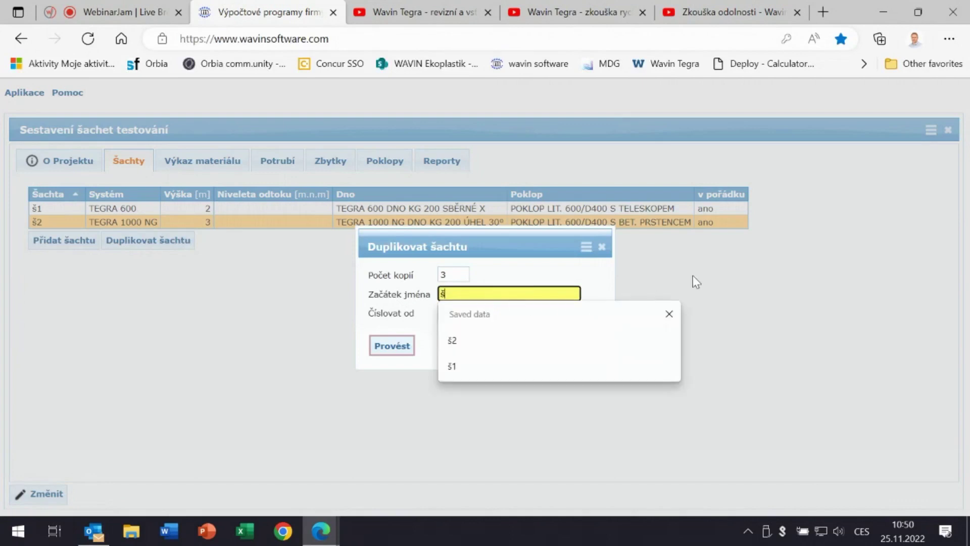
click(432, 326)
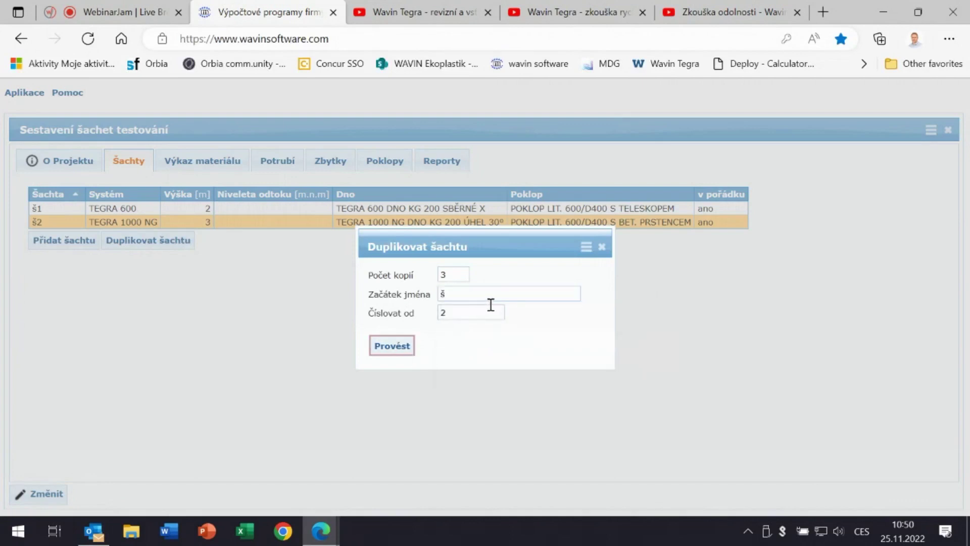
click(457, 314)
click(391, 347)
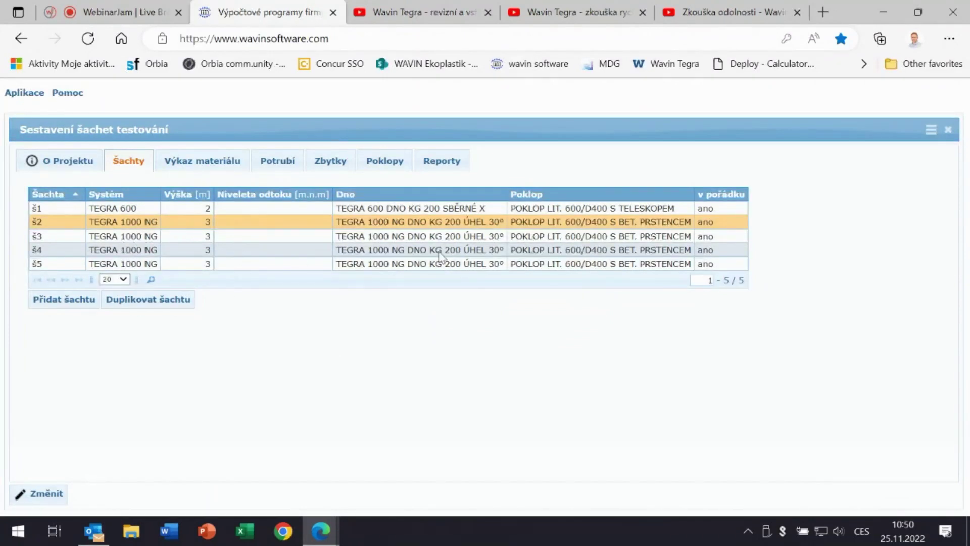
Change the base of manhole š4 to the SBĚRNÉ X shape, save it, and return to the manhole list.
click(454, 255)
double_click(454, 255)
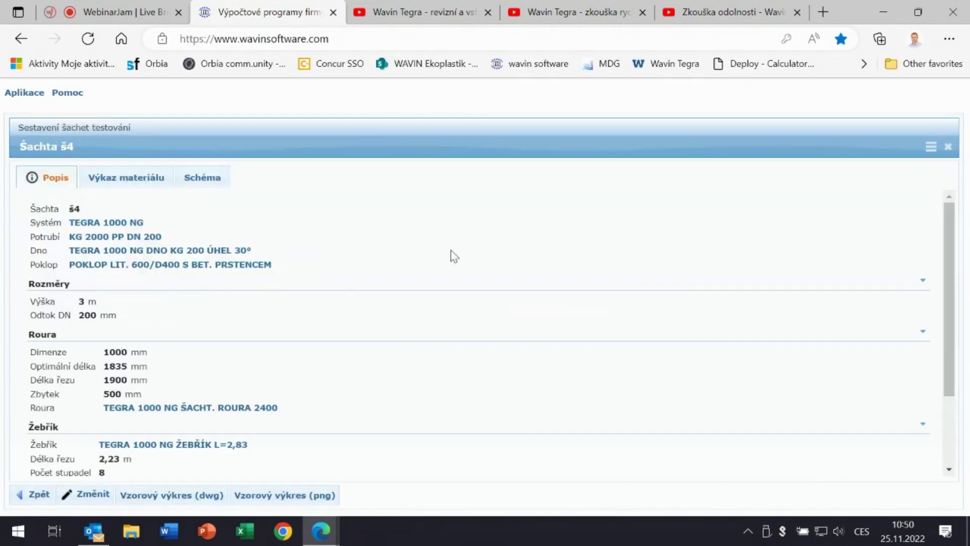
click(95, 494)
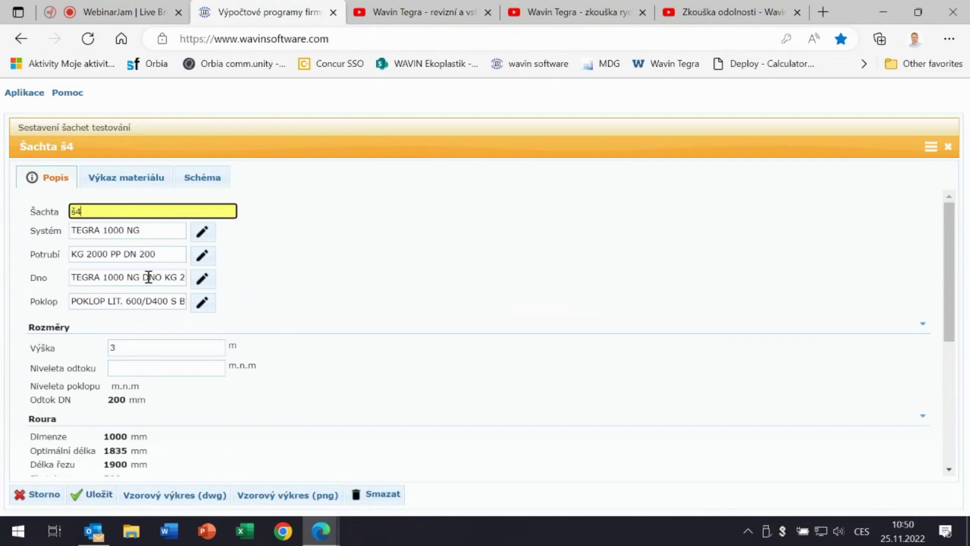
click(203, 279)
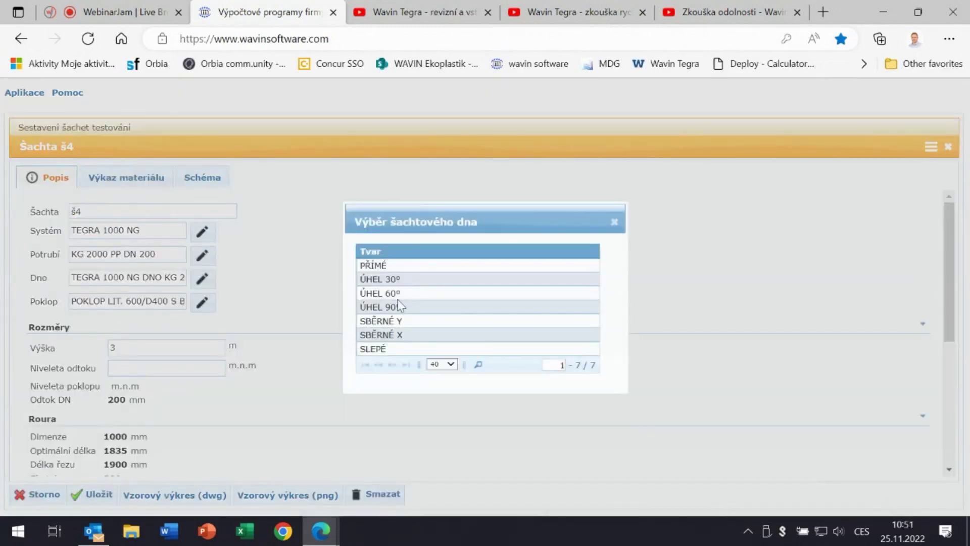
click(386, 333)
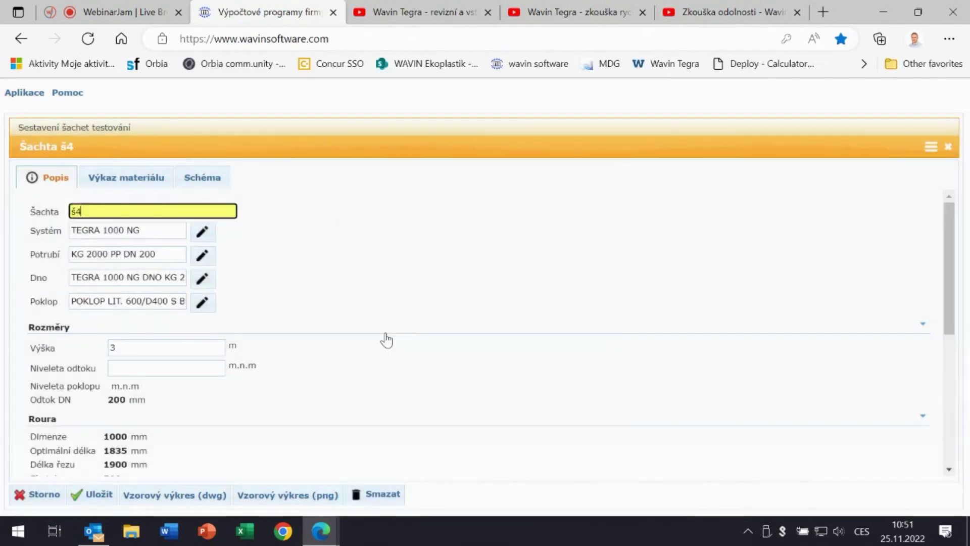
click(99, 492)
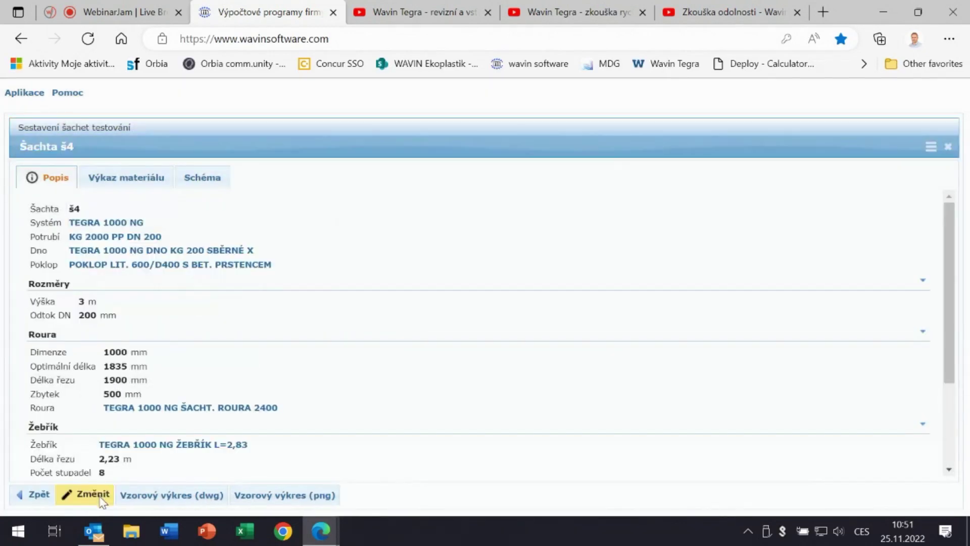
click(40, 493)
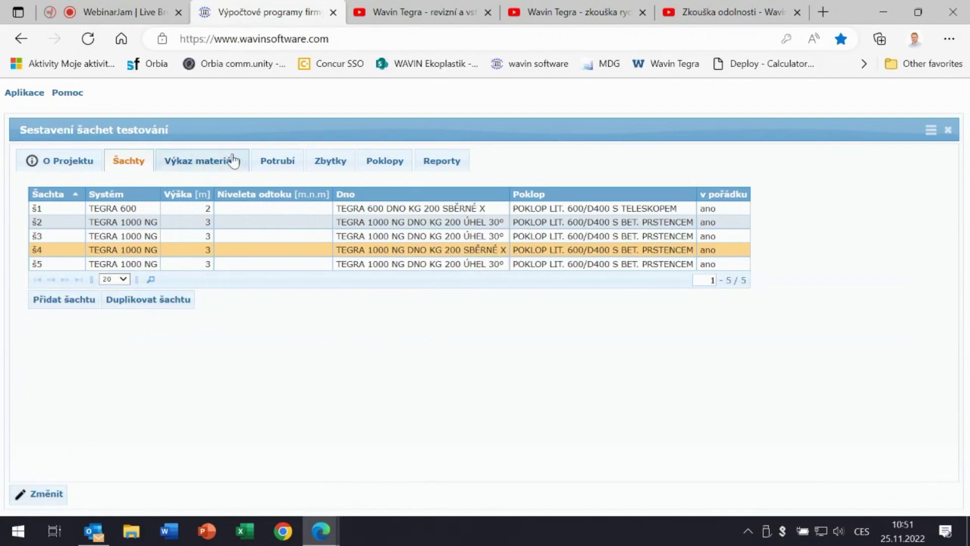
Review the material list of the whole project and download its technical report (Technická zpráva) in .doc format.
click(204, 157)
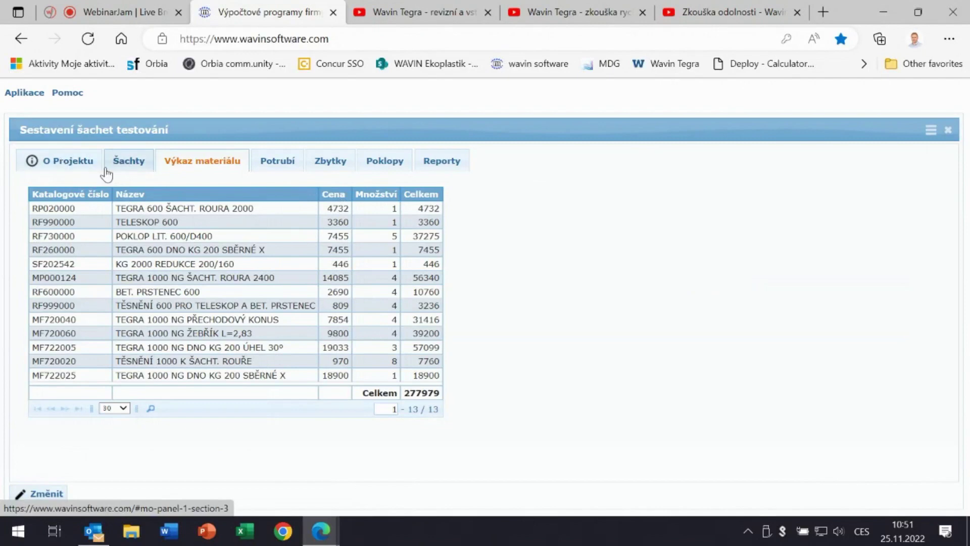
click(128, 159)
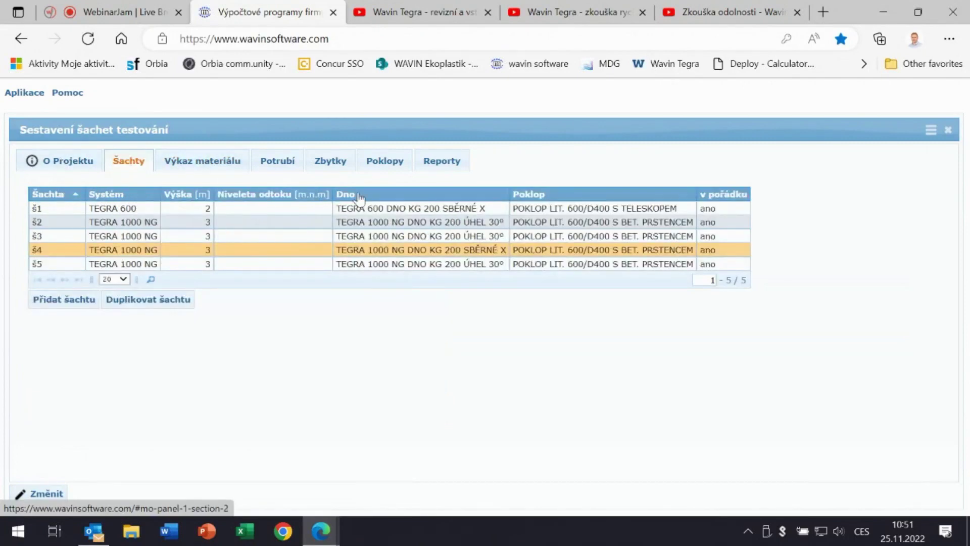
click(450, 163)
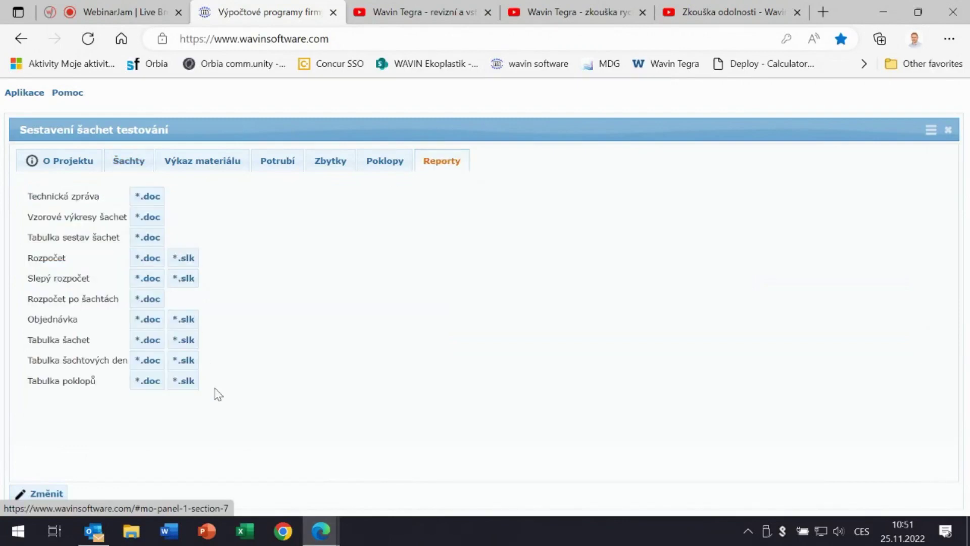
click(154, 196)
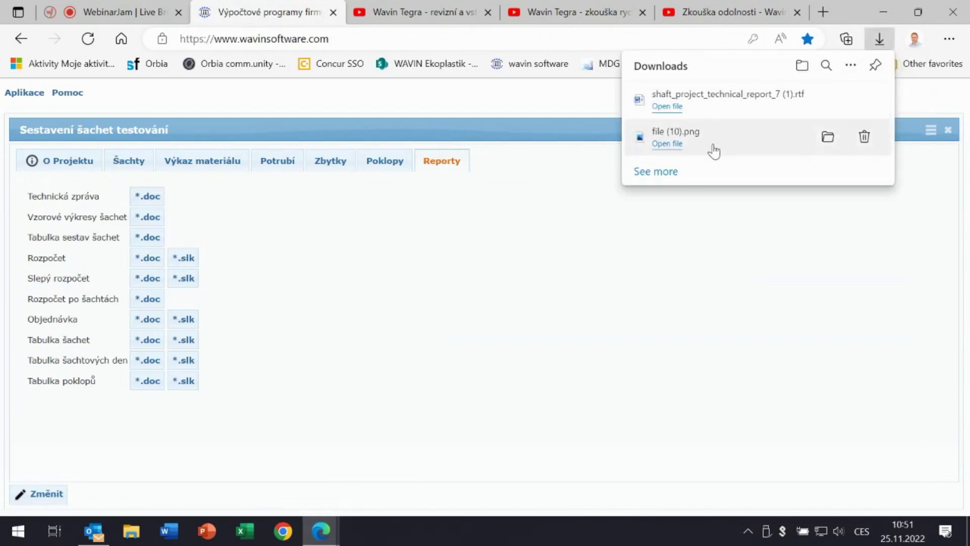
Open the downloaded technical report in Word and review it from the title page through the summary table of sewer manholes.
click(668, 106)
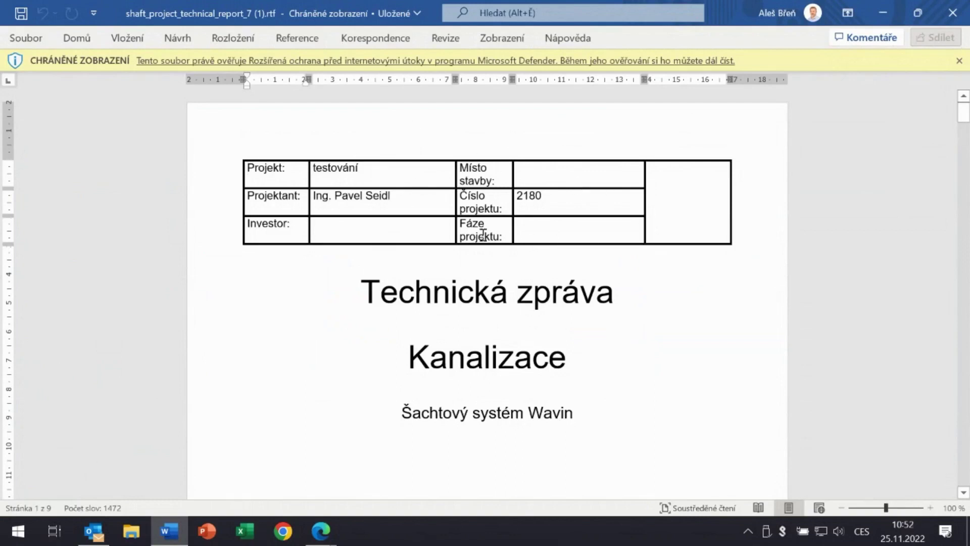
scroll(714, 323, down, 5)
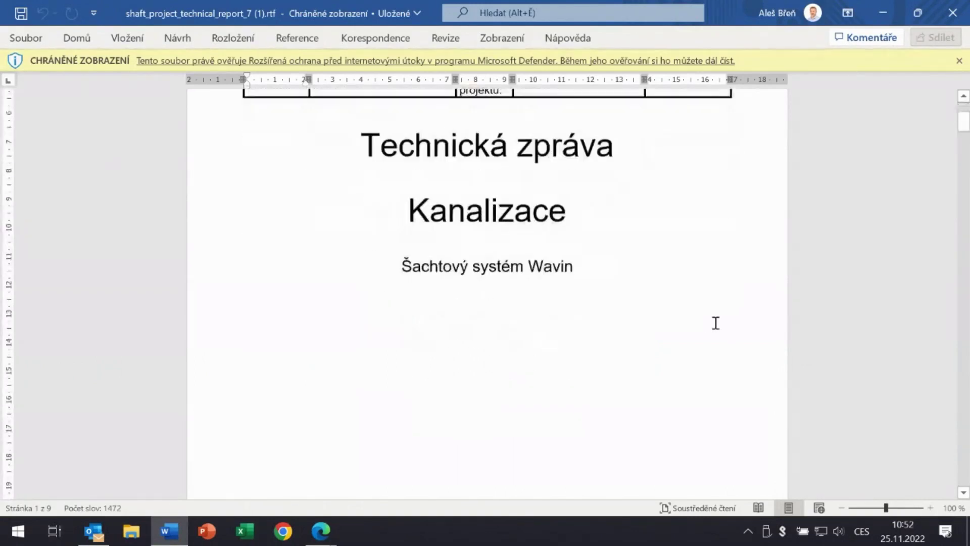
scroll(715, 322, down, 9)
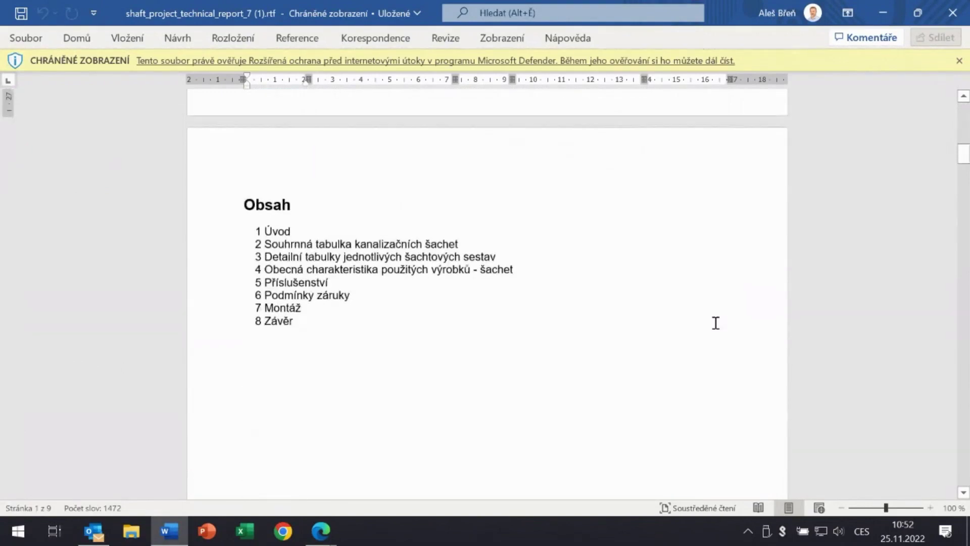
scroll(716, 322, down, 5)
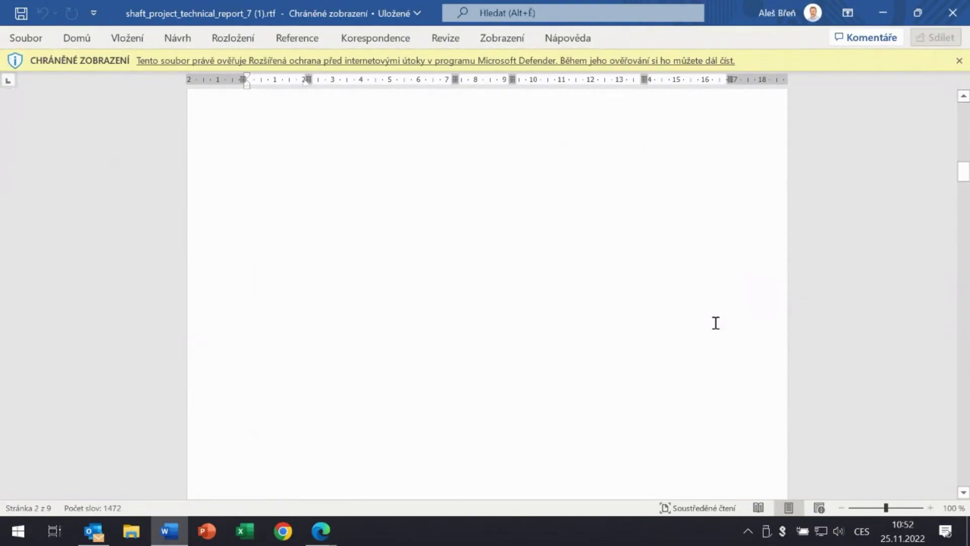
scroll(716, 323, down, 7)
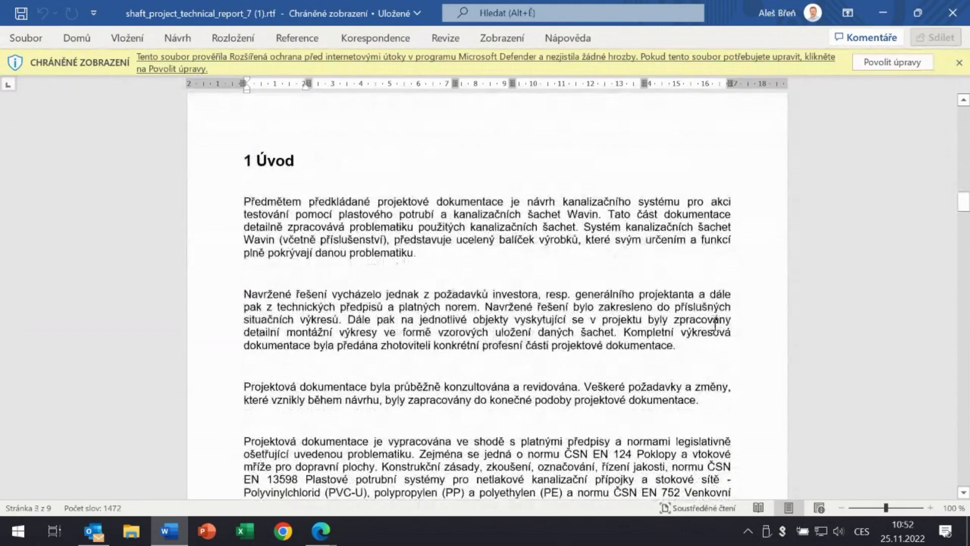
scroll(716, 323, down, 2)
scroll(715, 324, down, 10)
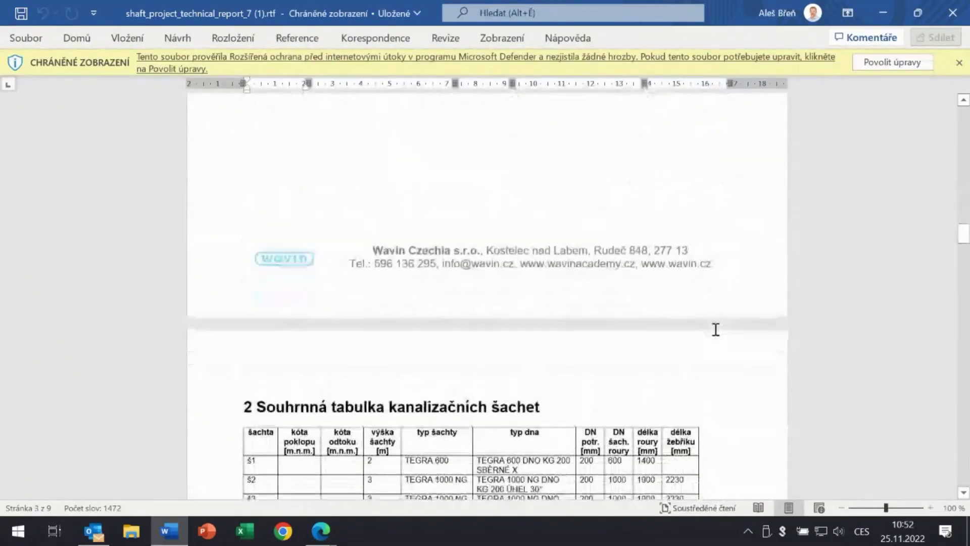
scroll(716, 329, down, 3)
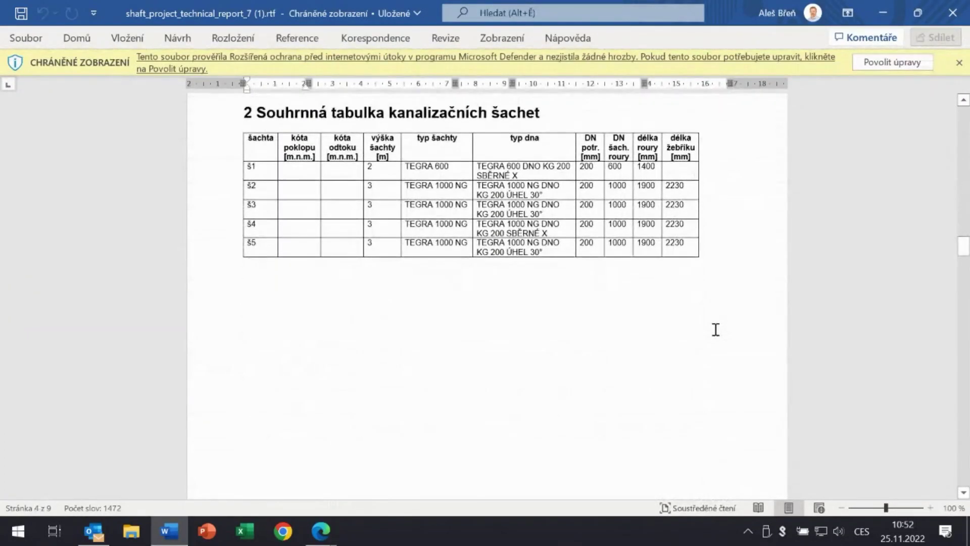
scroll(716, 329, up, 1)
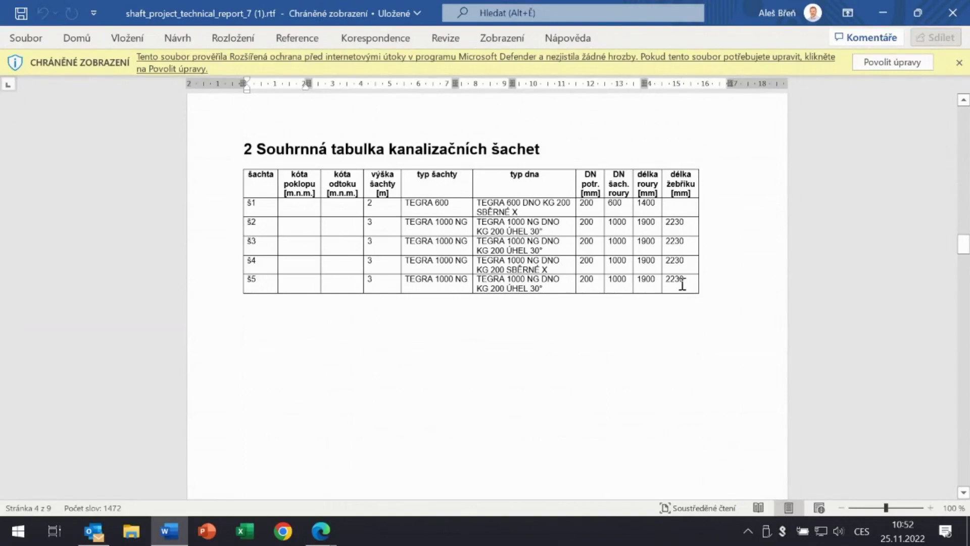
Examine the detailed tables of the individual manhole assemblies in section 3 of the technical report.
scroll(668, 337, down, 6)
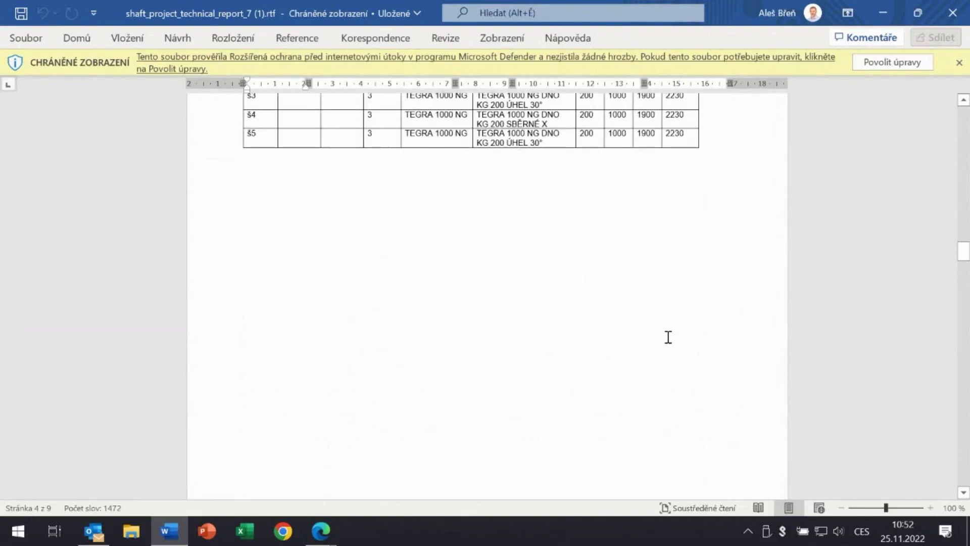
scroll(669, 343, down, 6)
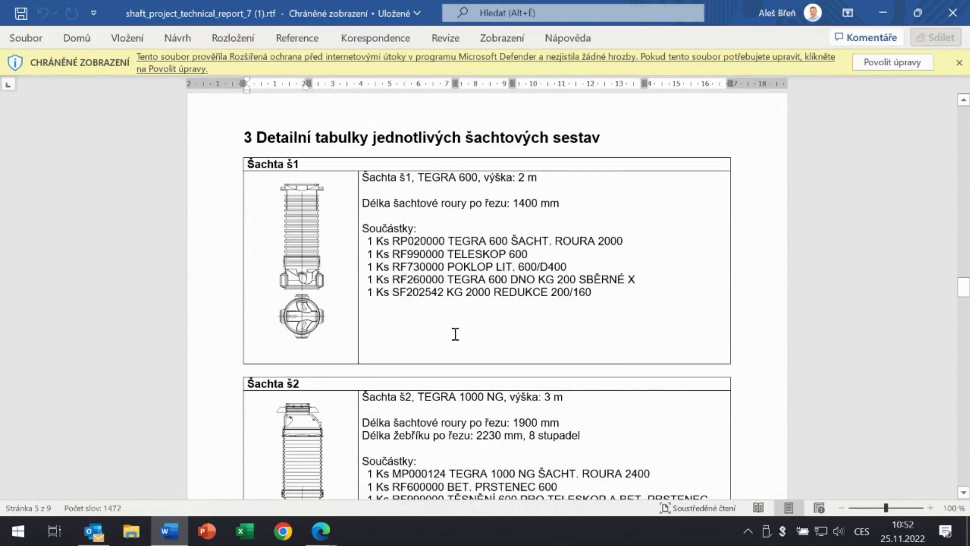
scroll(455, 335, down, 10)
scroll(455, 335, down, 10)
scroll(455, 334, down, 10)
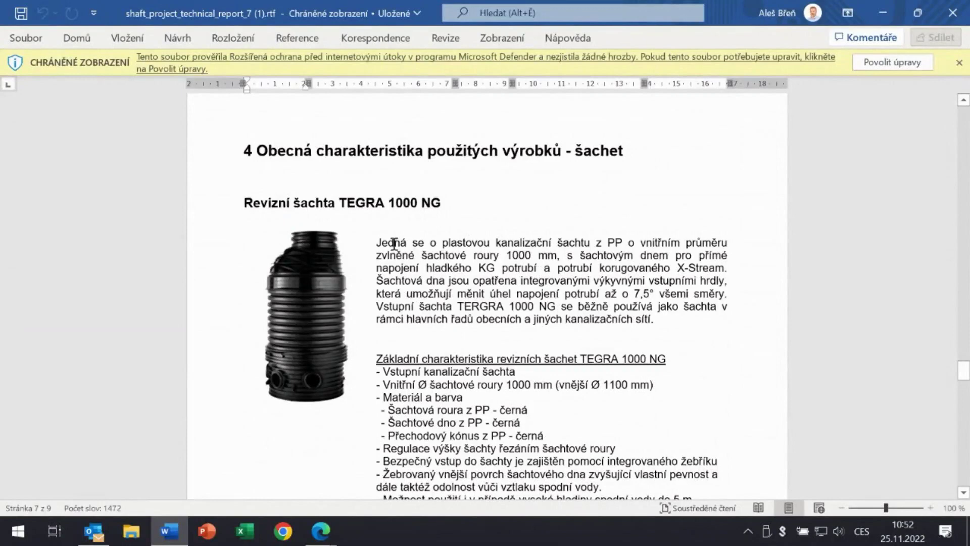
Review the TEGRA 1000 NG and TEGRA 600 product characteristics and the accessories section, and close the report.
scroll(499, 340, down, 8)
scroll(504, 353, down, 15)
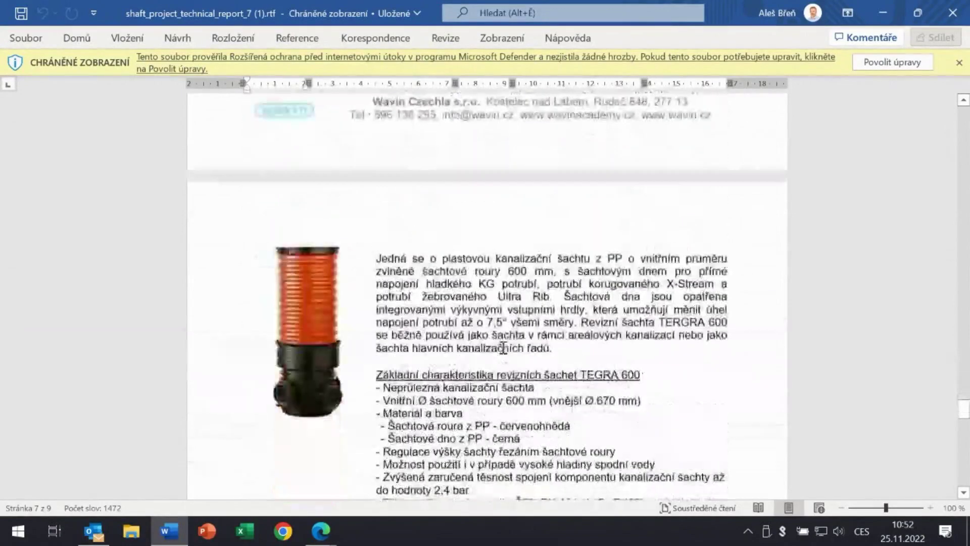
scroll(504, 348, down, 15)
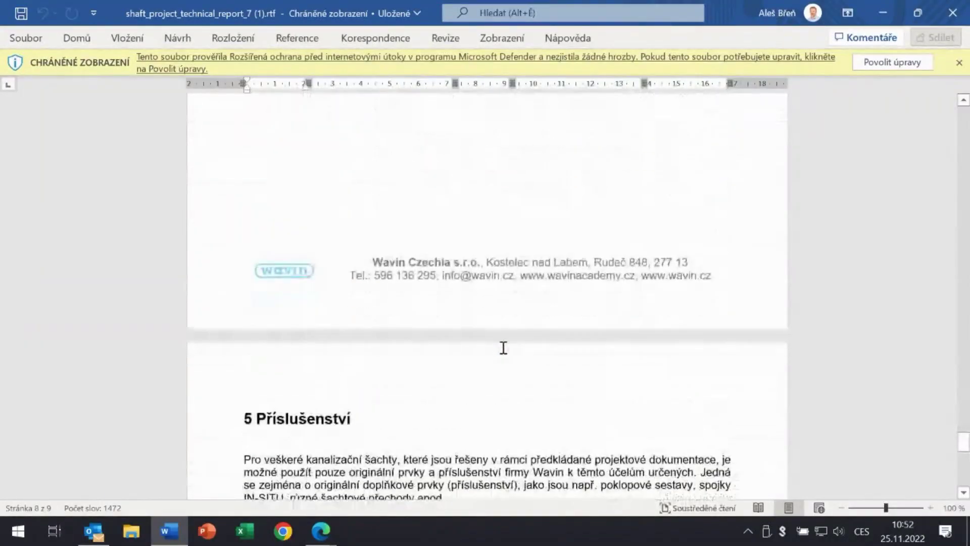
scroll(504, 350, up, 8)
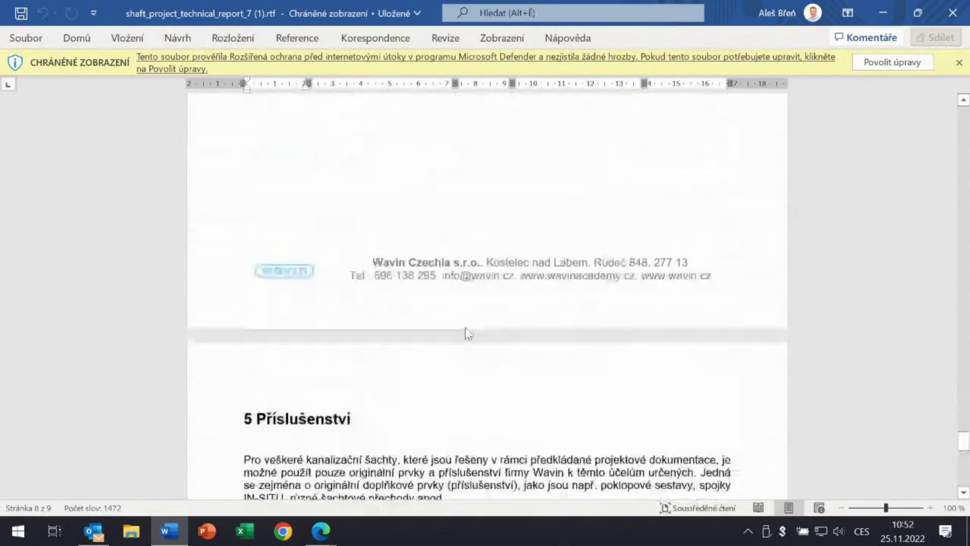
scroll(532, 342, down, 10)
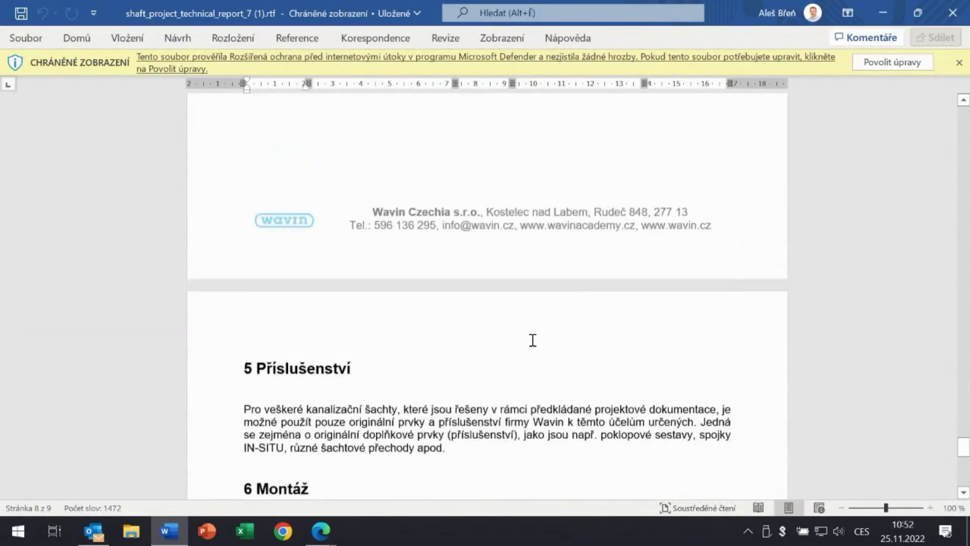
click(953, 10)
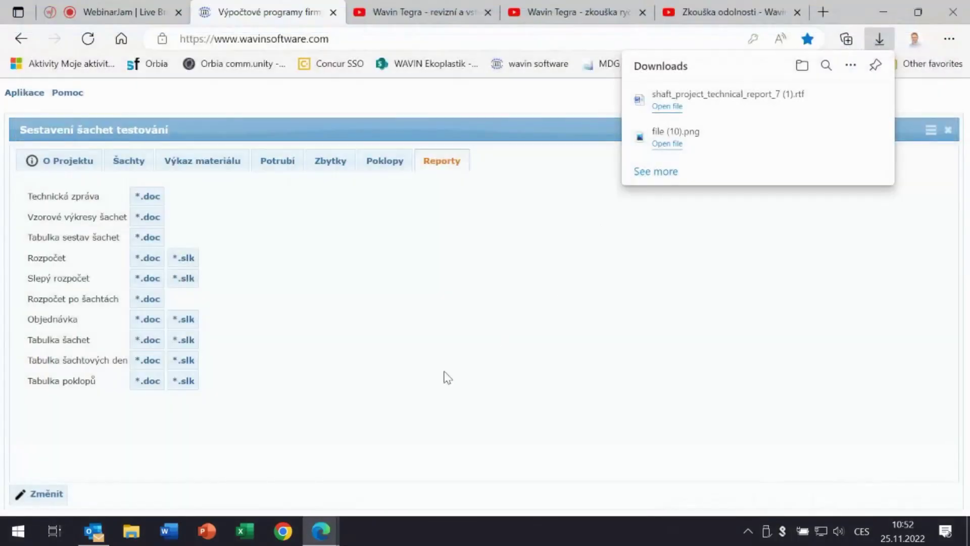